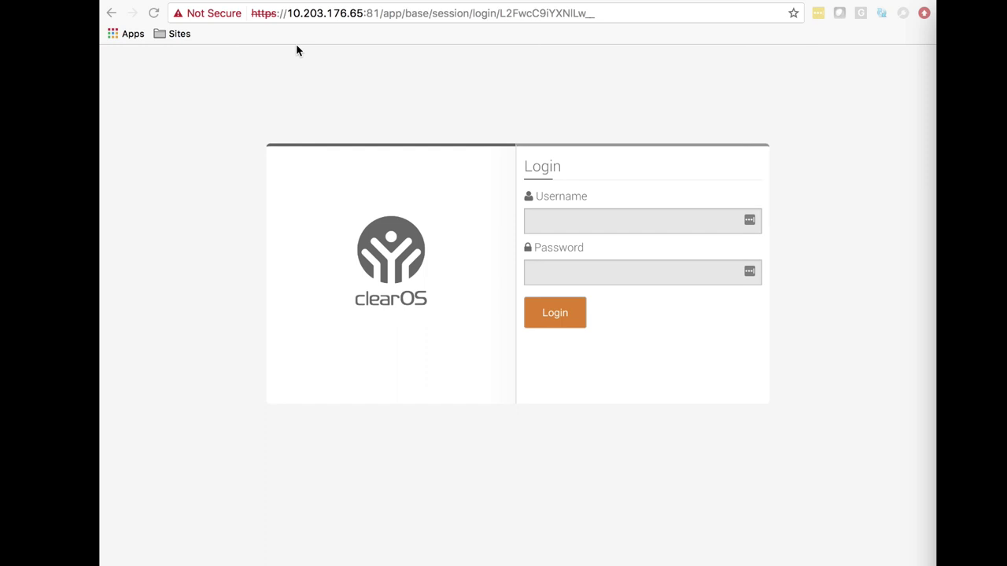
Step: Log in to Webconfig with username root and the account password
left_click(562, 227)
type("root")
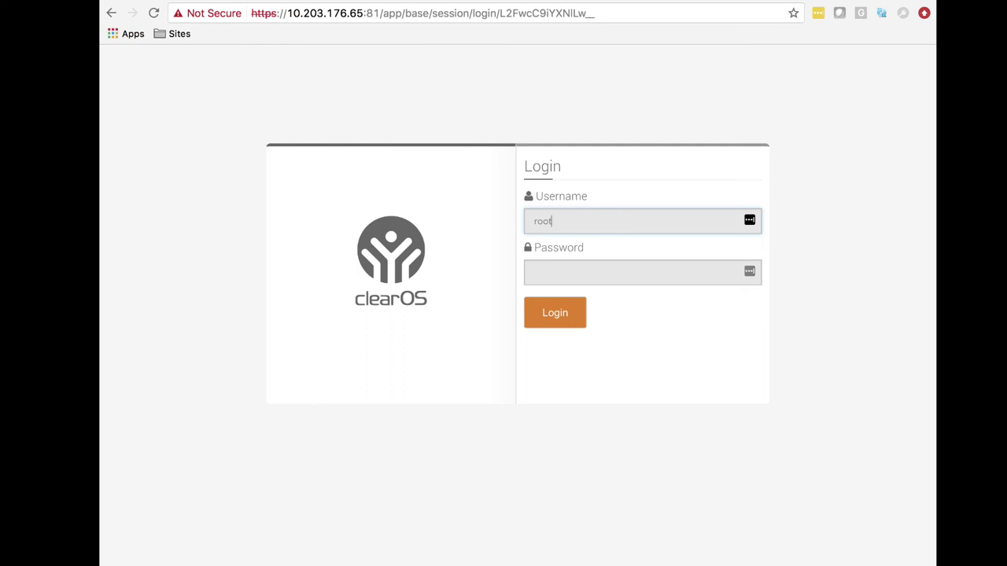
left_click(534, 273)
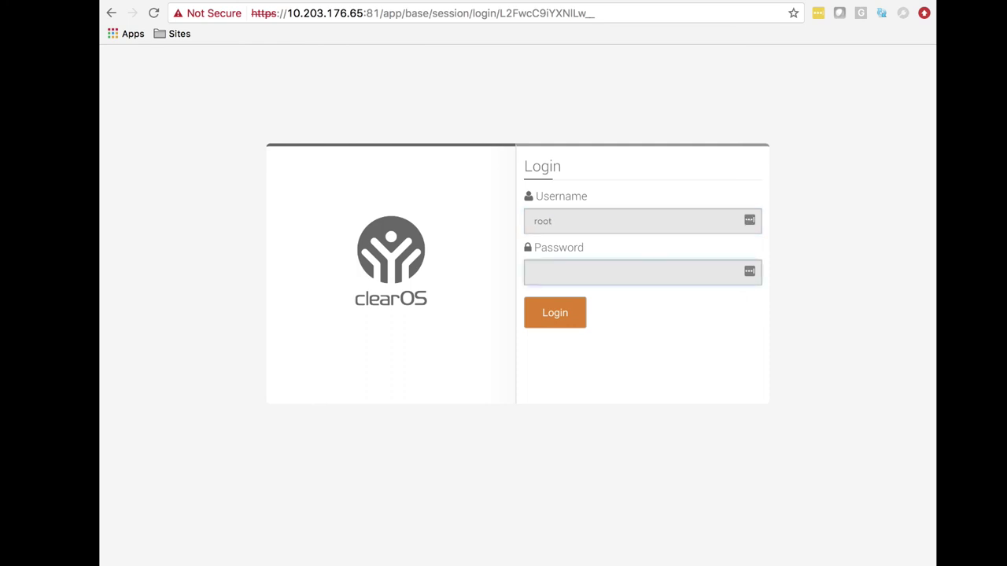
type("••••••••")
left_click(583, 315)
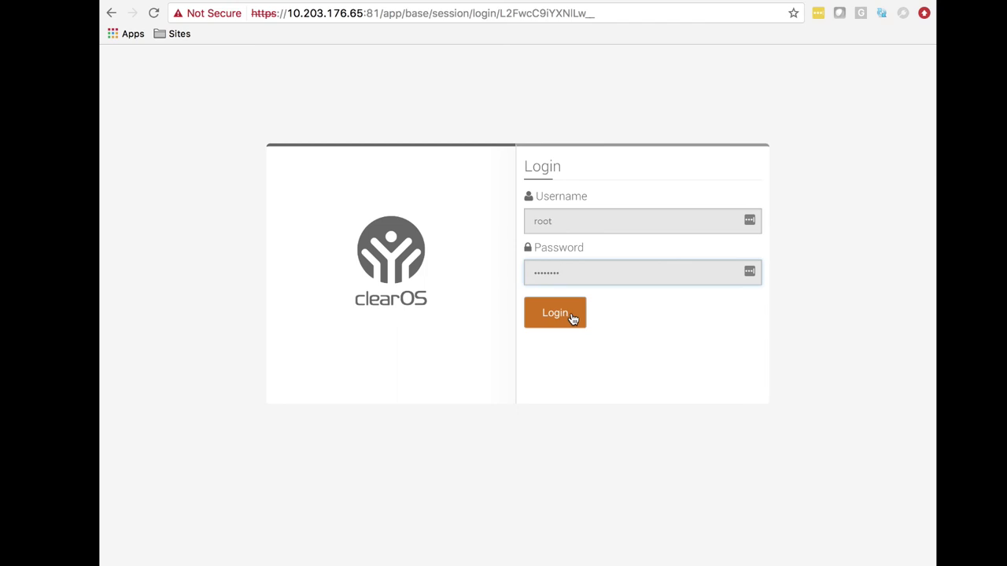
Step: Sign in, then dismiss the LastPass save prompt with 'Not now'
left_click(573, 318)
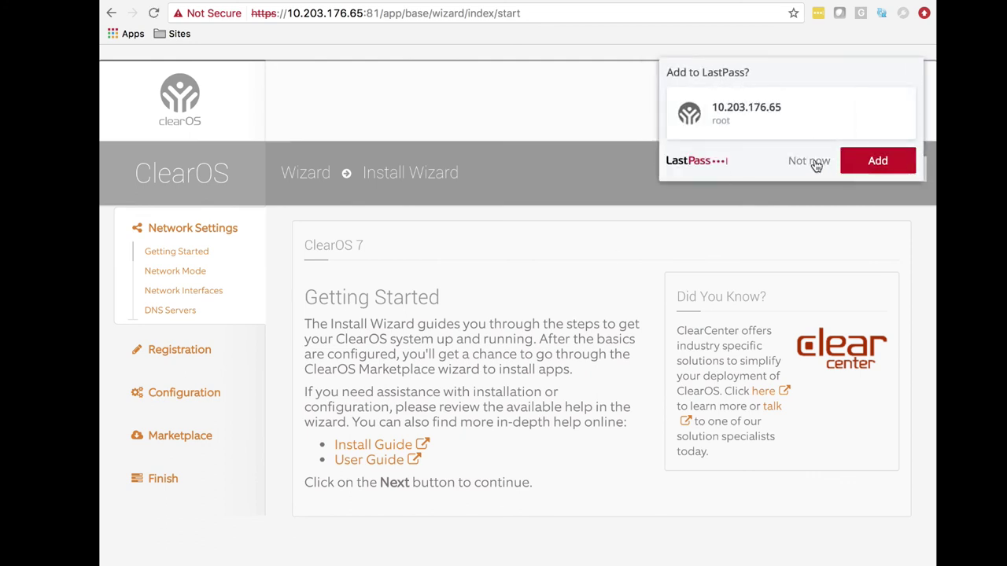
left_click(809, 162)
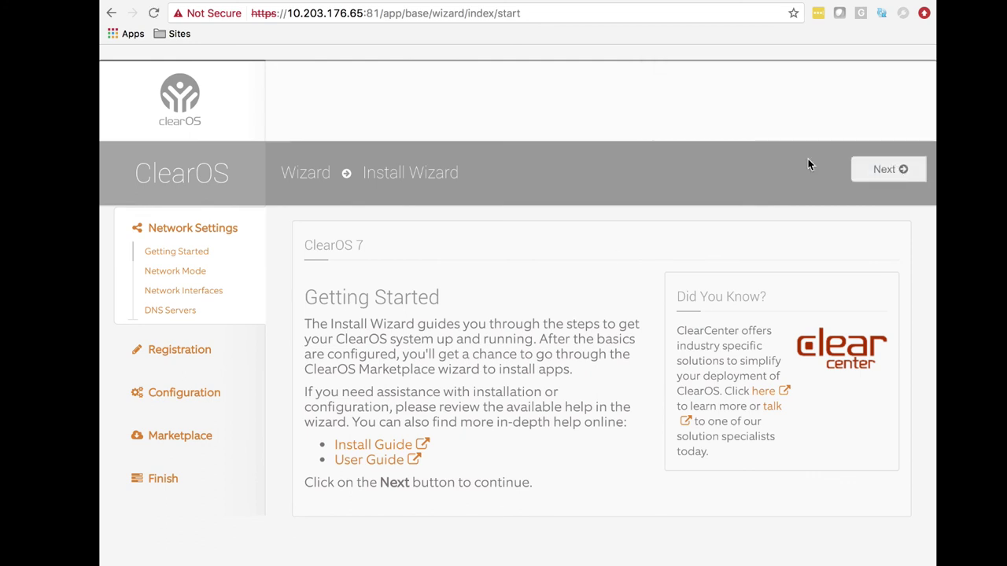
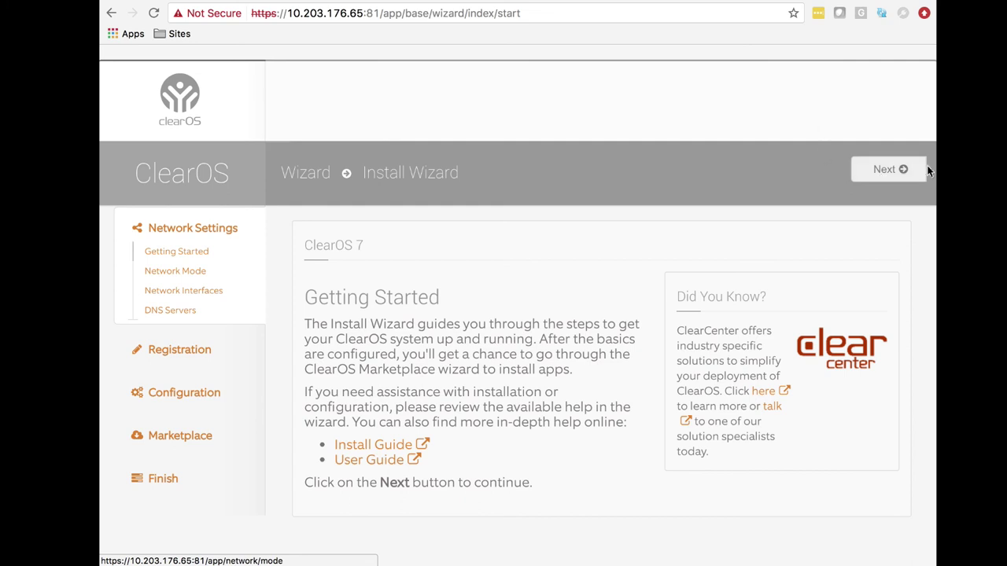
Step: Advance past Getting Started and scroll down to view the three server mode options
left_click(881, 171)
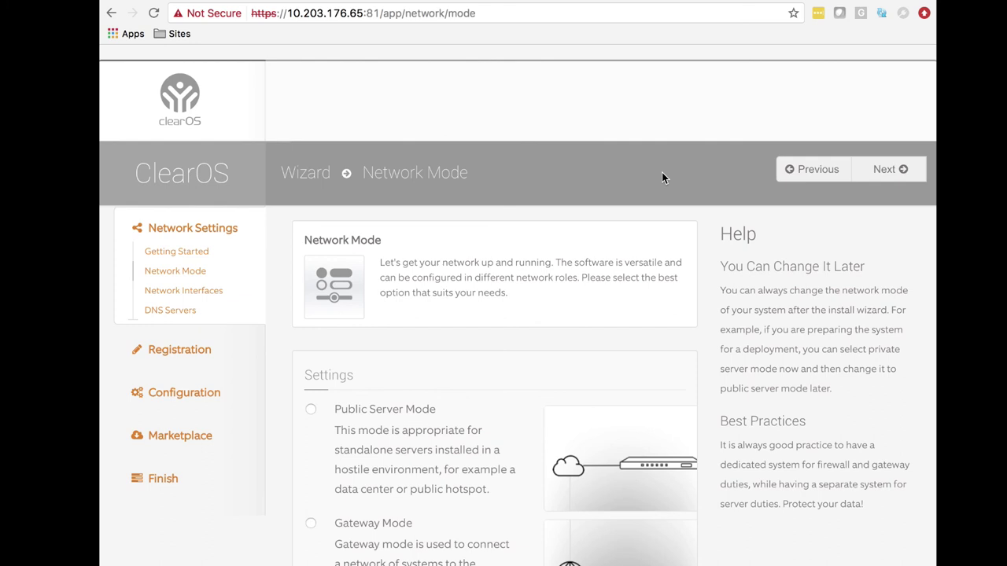
scroll(662, 178, "down", 5)
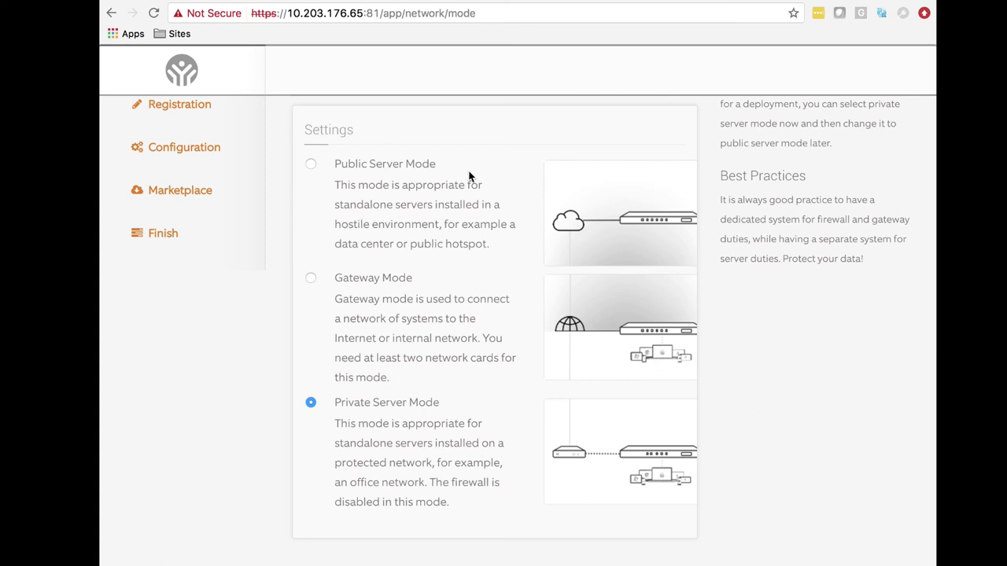
Step: Switch the network mode from Private Server Mode to Gateway Mode
left_click(310, 165)
left_click(311, 282)
Step: Accept Gateway Mode and advance to the Network Interfaces page
scroll(358, 312, "up", 5)
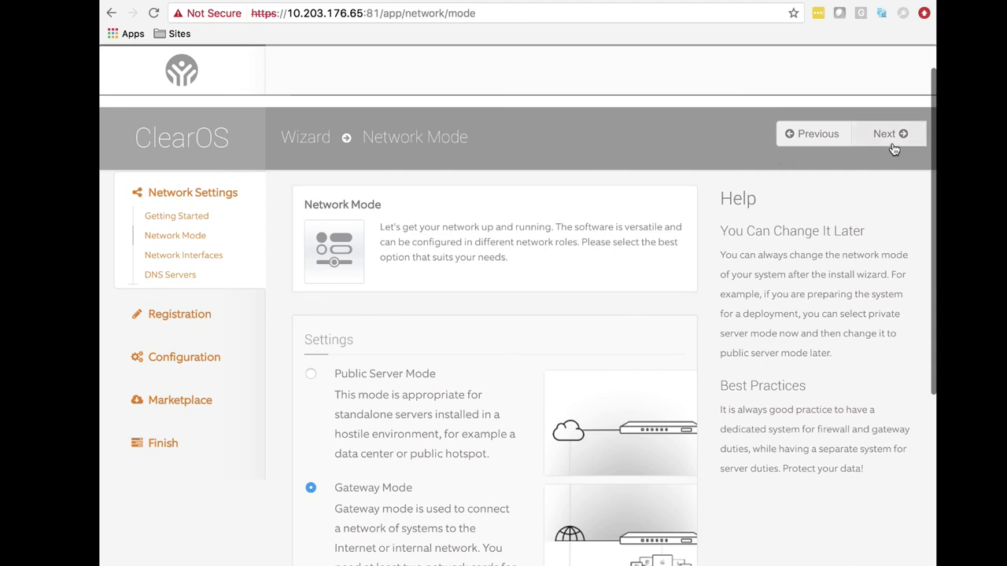
left_click(893, 144)
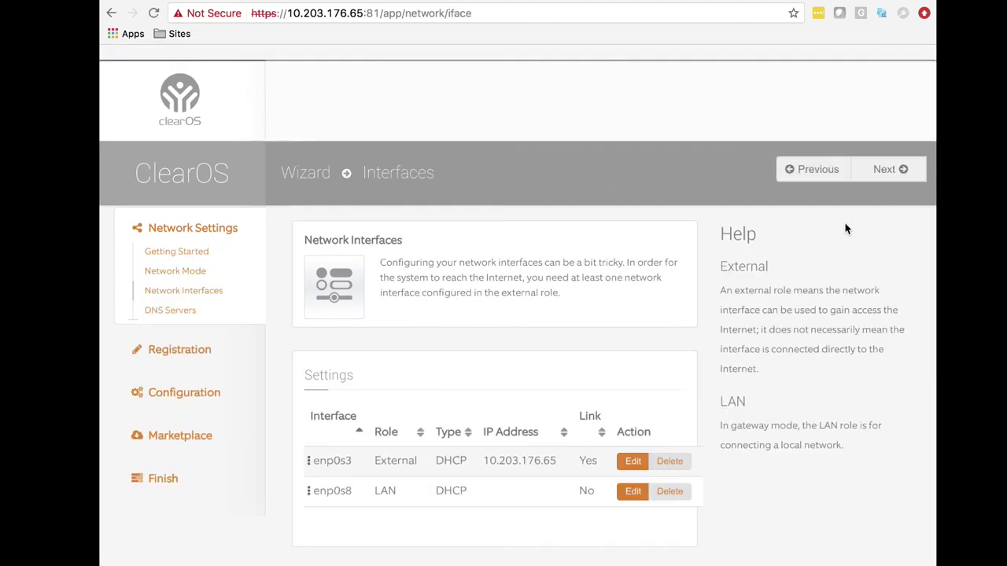
Step: Review the interfaces table and open the enp0s8 LAN interface for editing
scroll(726, 314, "down", 2)
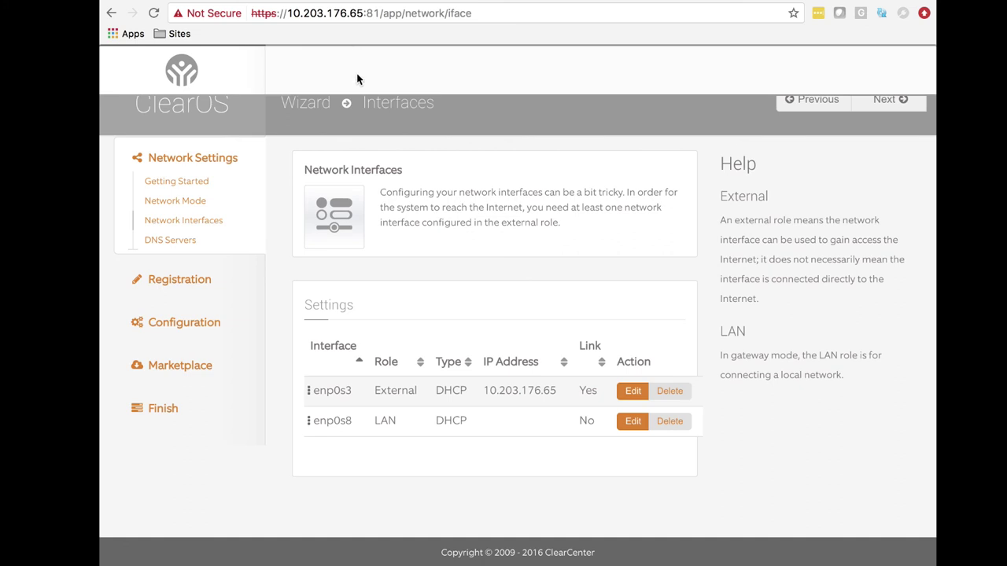
scroll(397, 226, "up", 2)
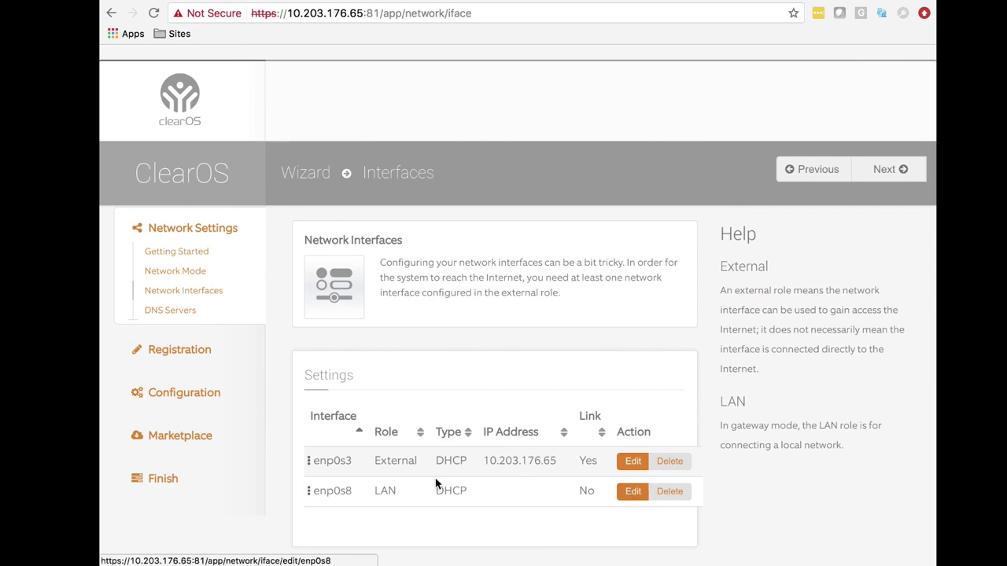
left_click(633, 494)
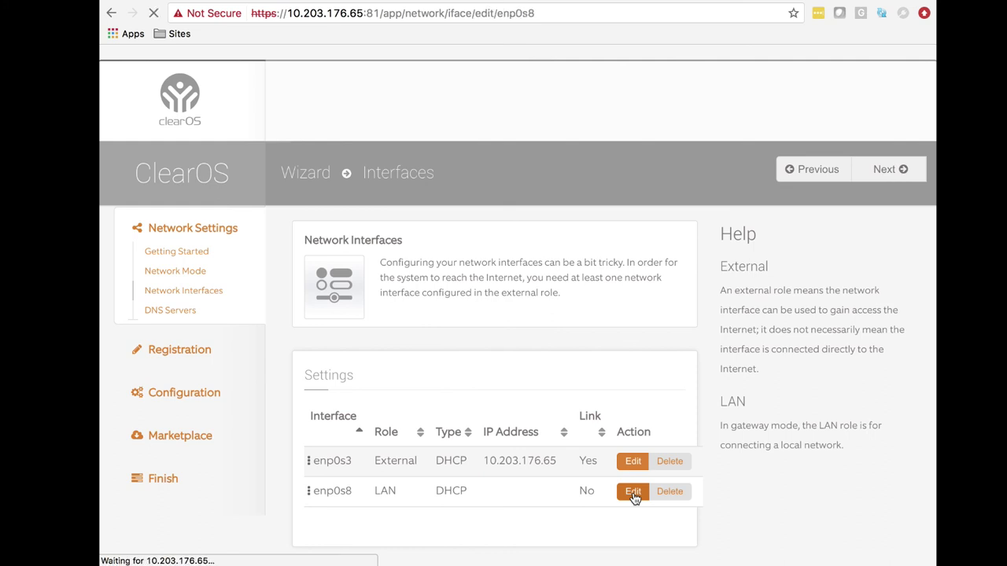
Step: Review the enp0s8 edit form and display its Role choices: LAN, Hot LAN, External, DMZ
scroll(635, 498, "down", 3)
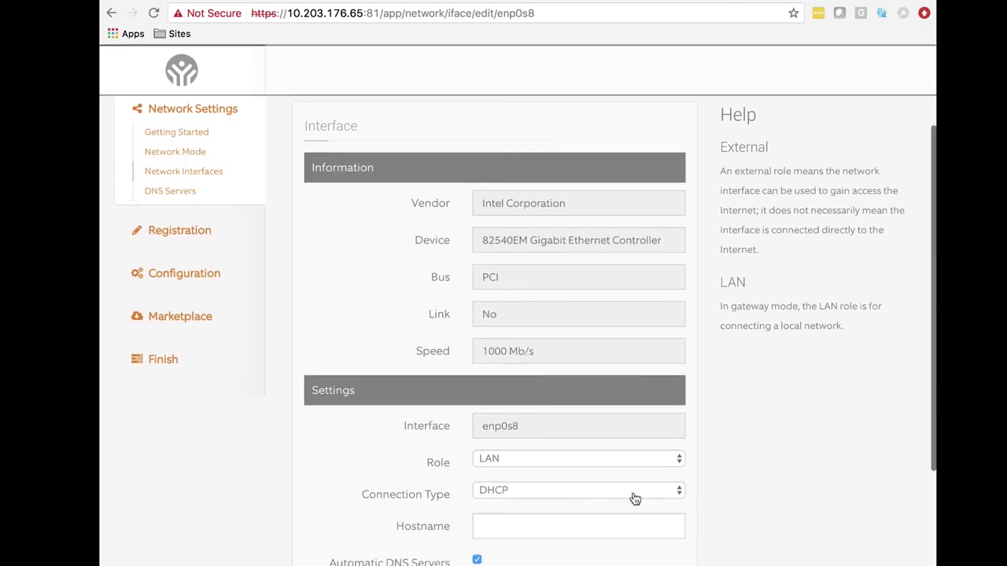
scroll(635, 499, "down", 3)
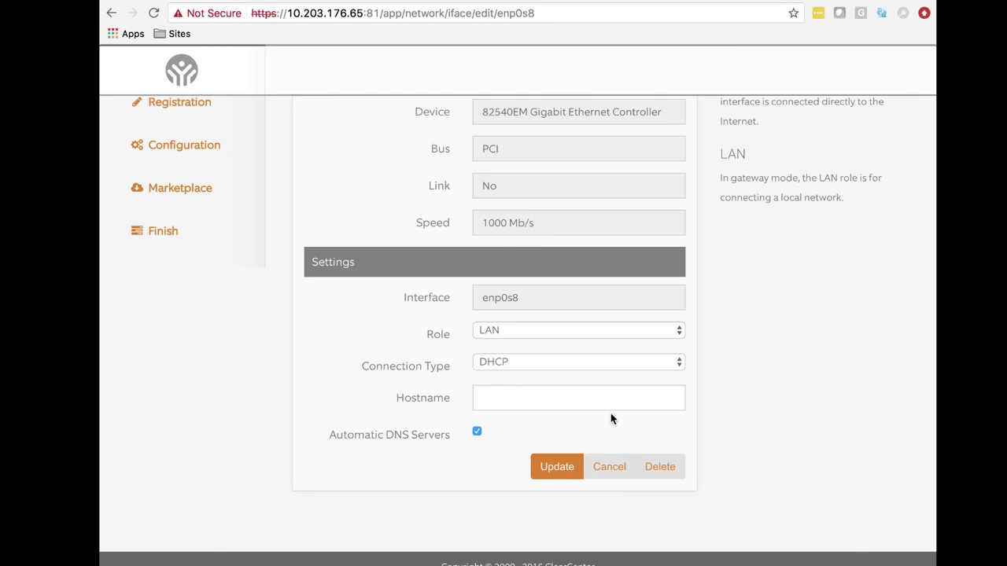
scroll(651, 393, "up", 1)
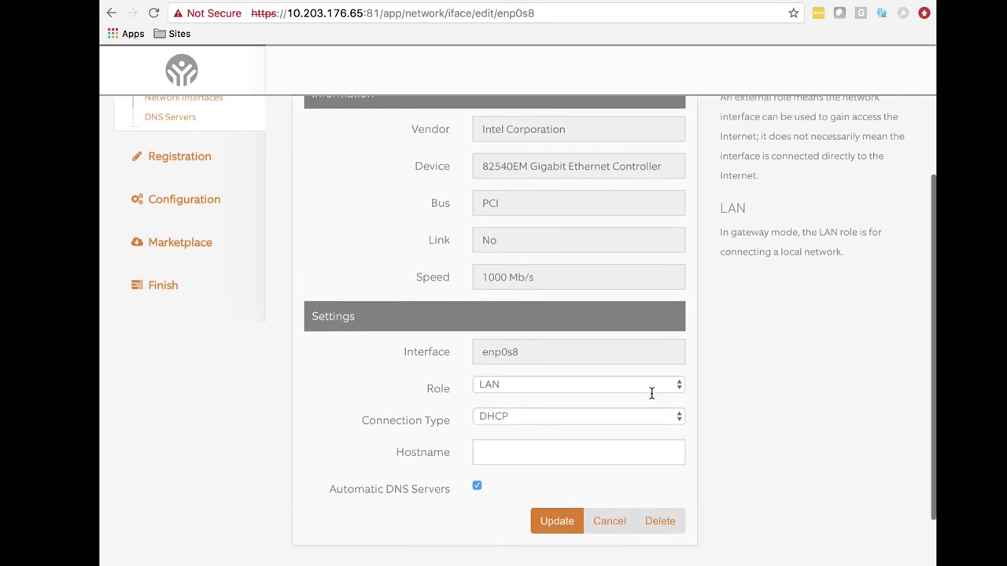
left_click(587, 389)
left_click(585, 387)
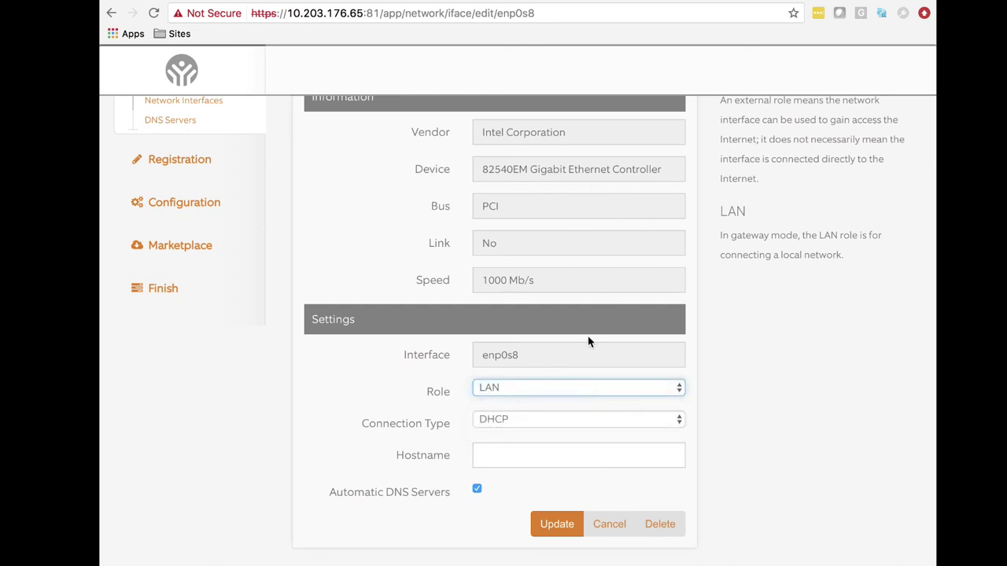
left_click(547, 393)
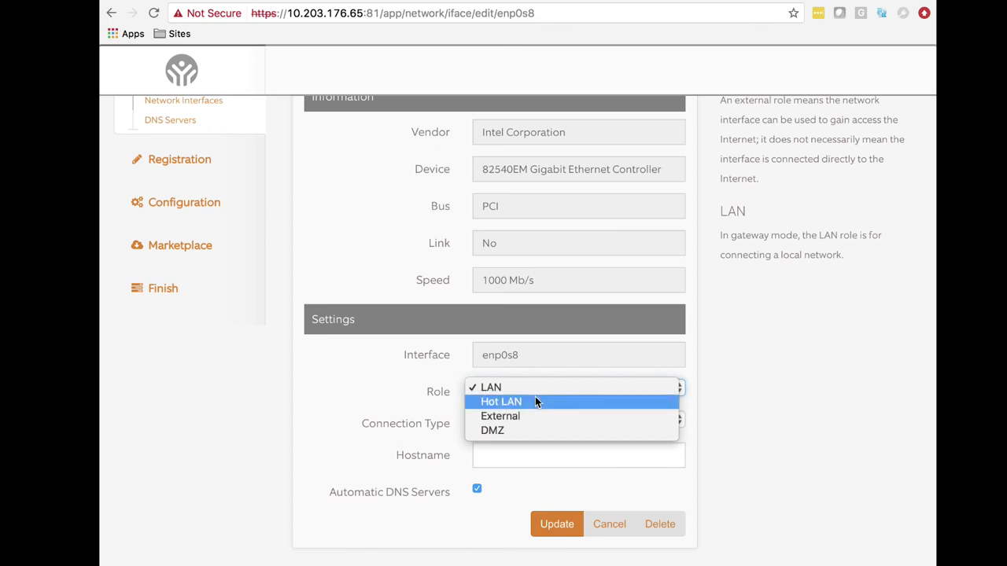
left_click(535, 402)
left_click(549, 393)
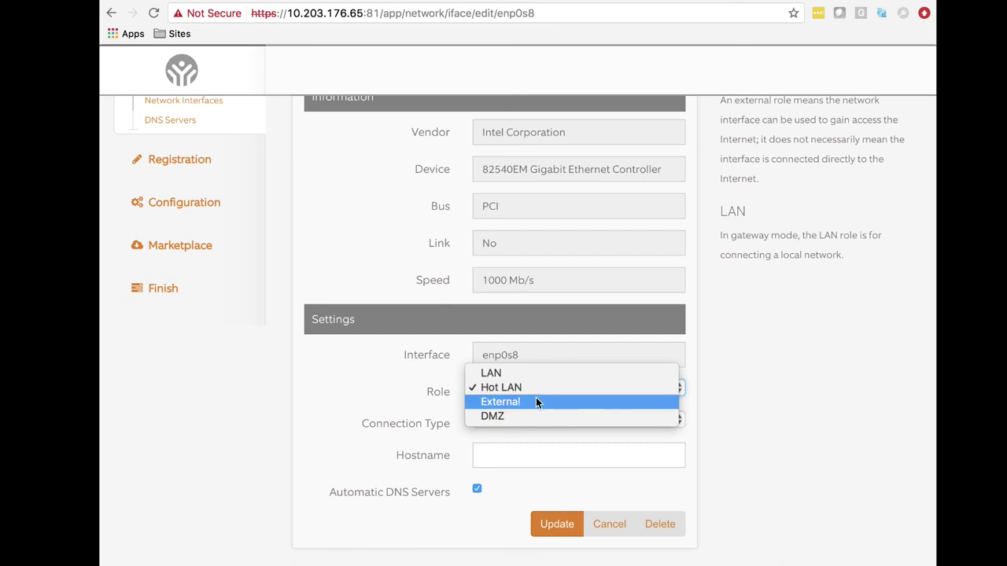
left_click(535, 401)
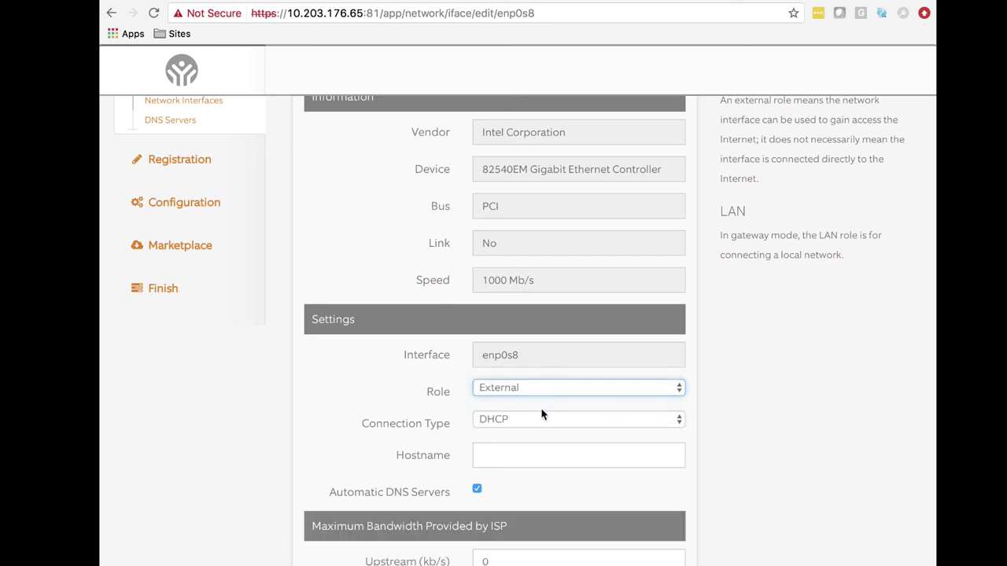
left_click(542, 423)
left_click(535, 430)
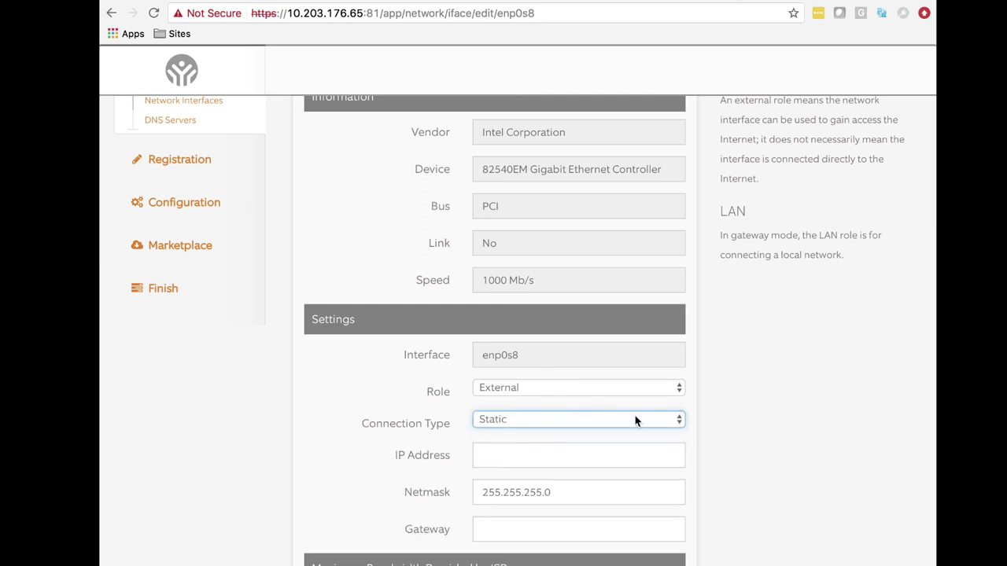
scroll(637, 421, "down", 1)
scroll(637, 422, "down", 1)
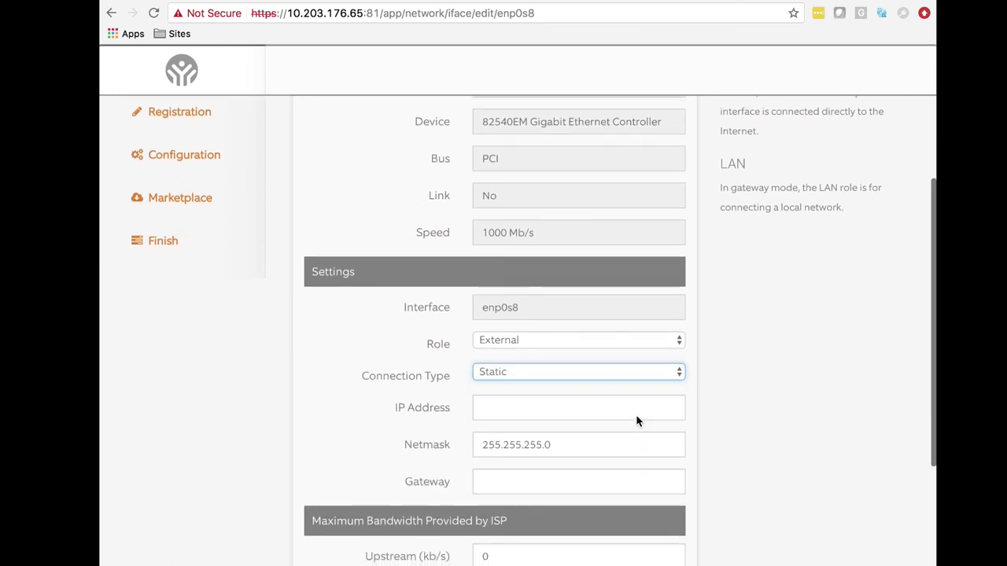
left_click(543, 347)
key("Escape")
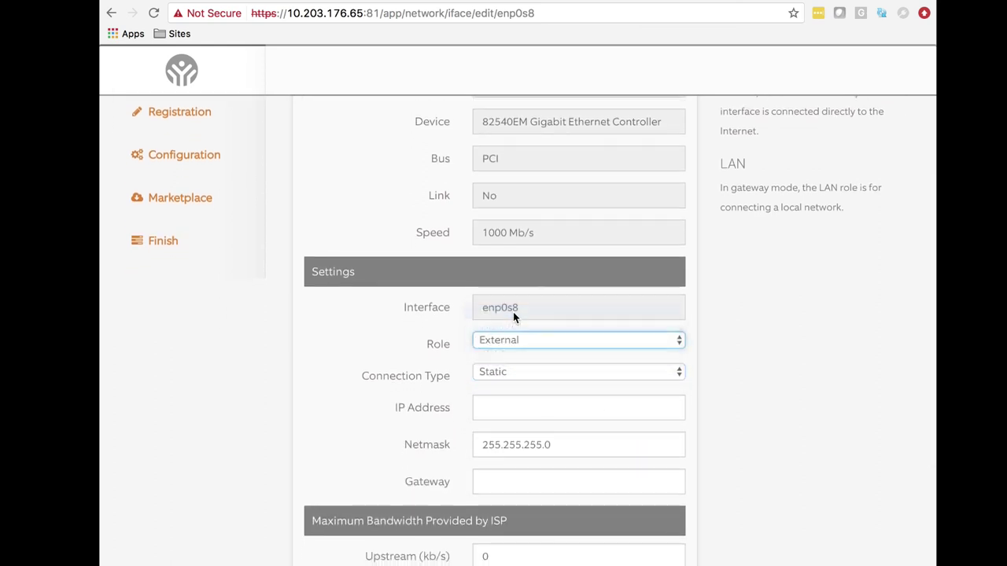
left_click(587, 344)
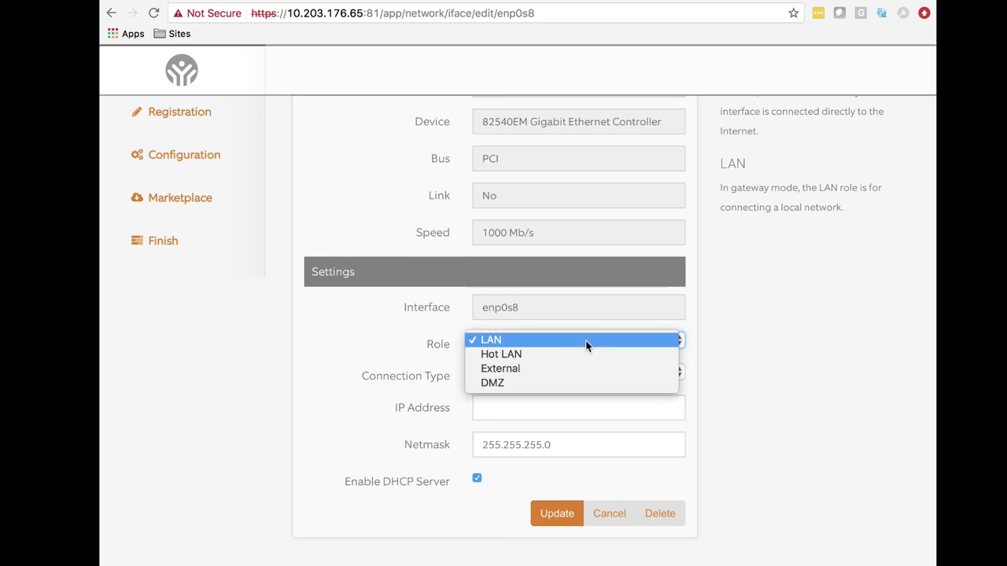
left_click(531, 383)
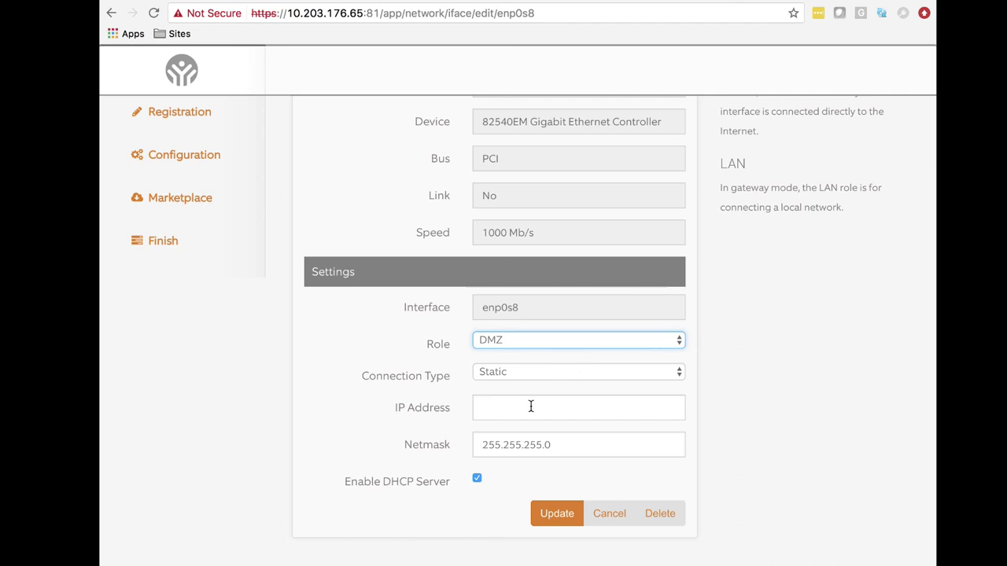
left_click(558, 340)
left_click(495, 297)
left_click(490, 407)
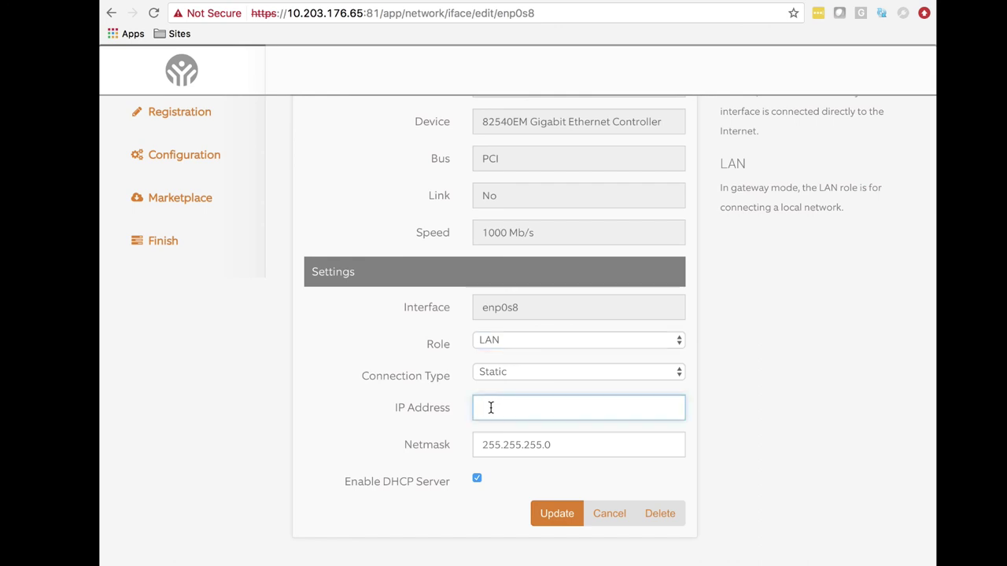
Step: Save enp0s8 with static IP 192.168.100.1 and advance to the DNS Servers step
type("192.16")
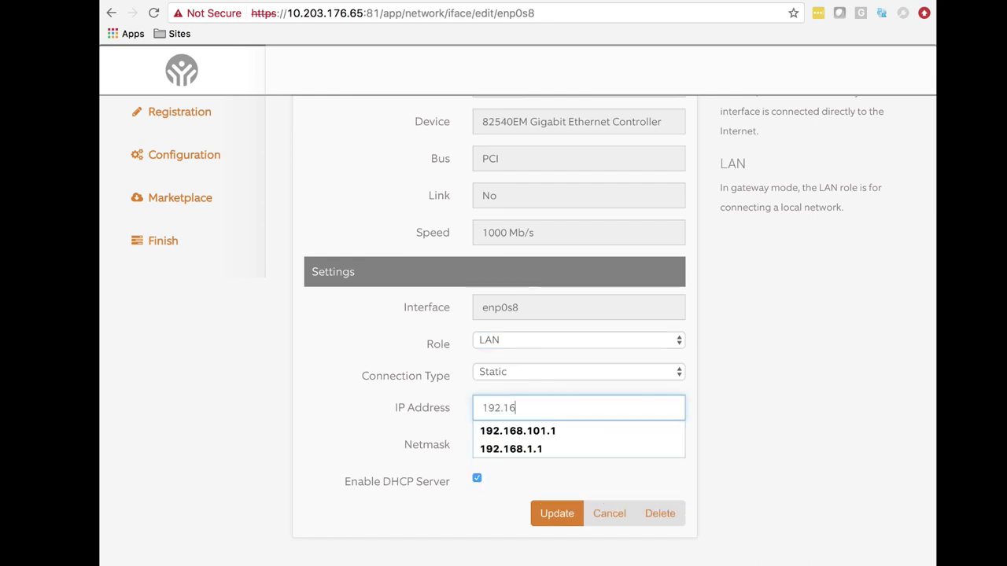
type("8.100.1")
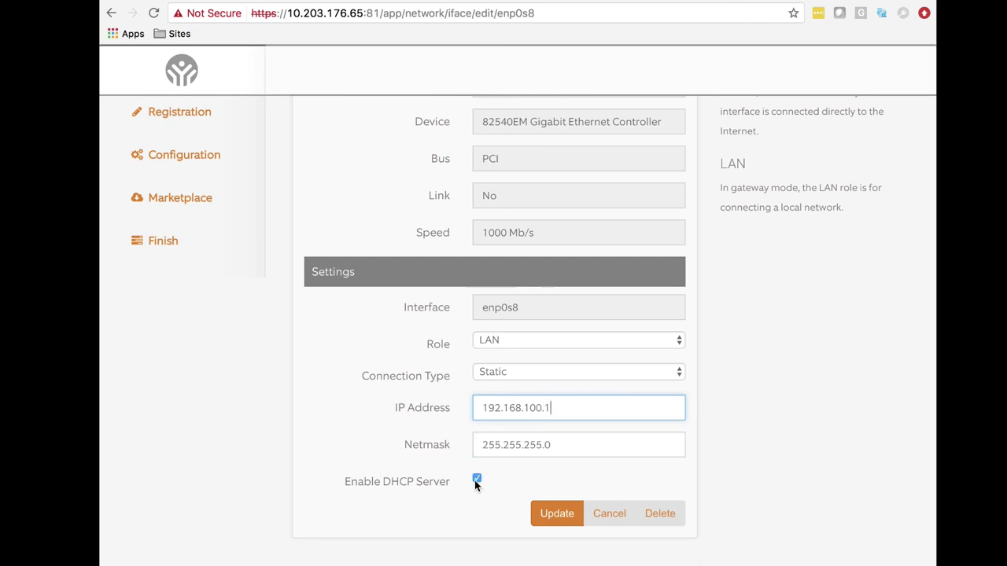
left_click(555, 518)
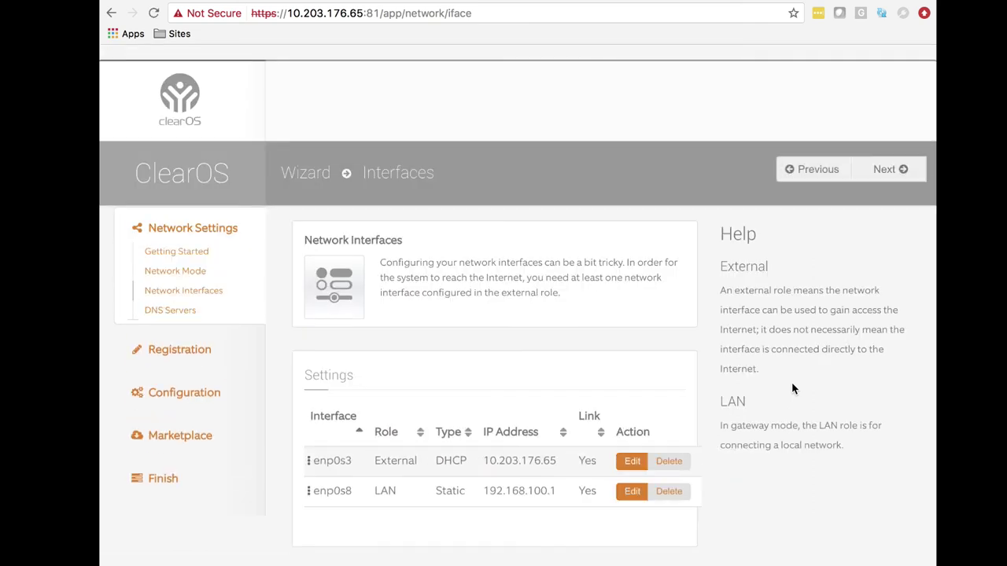
scroll(794, 388, "down", 2)
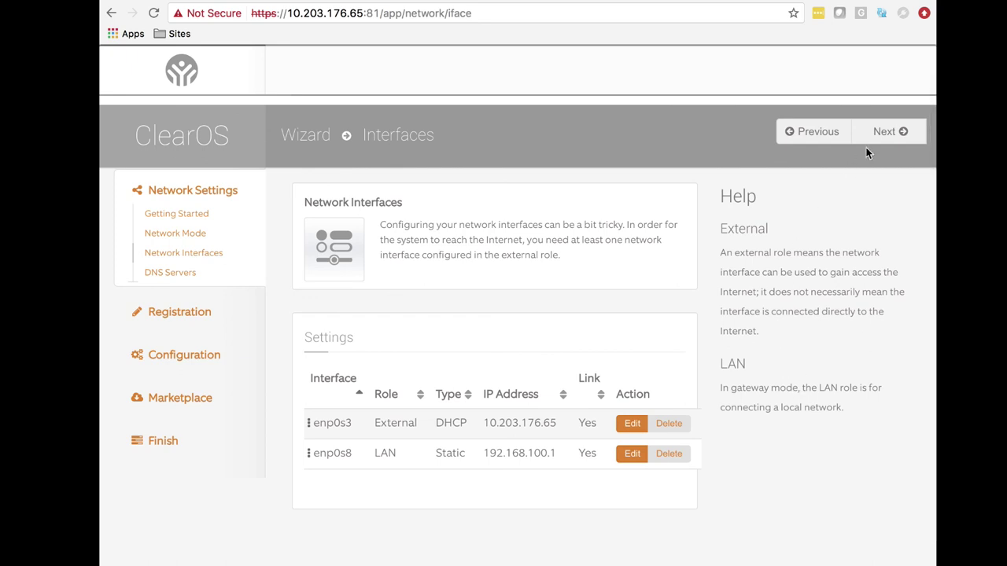
left_click(883, 133)
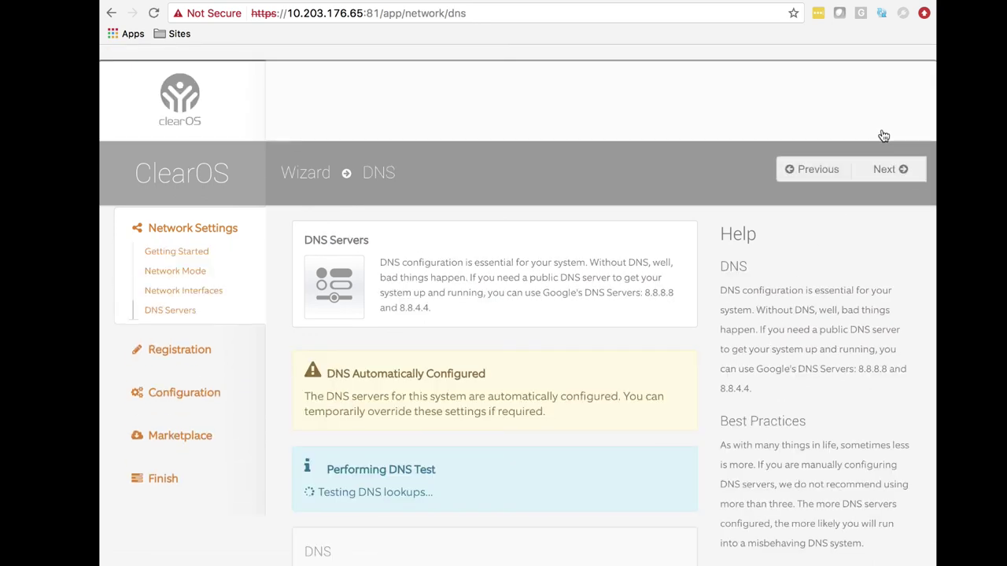
Step: Verify the DNS Success message and server fields, then proceed to Select Edition
scroll(731, 220, "down", 5)
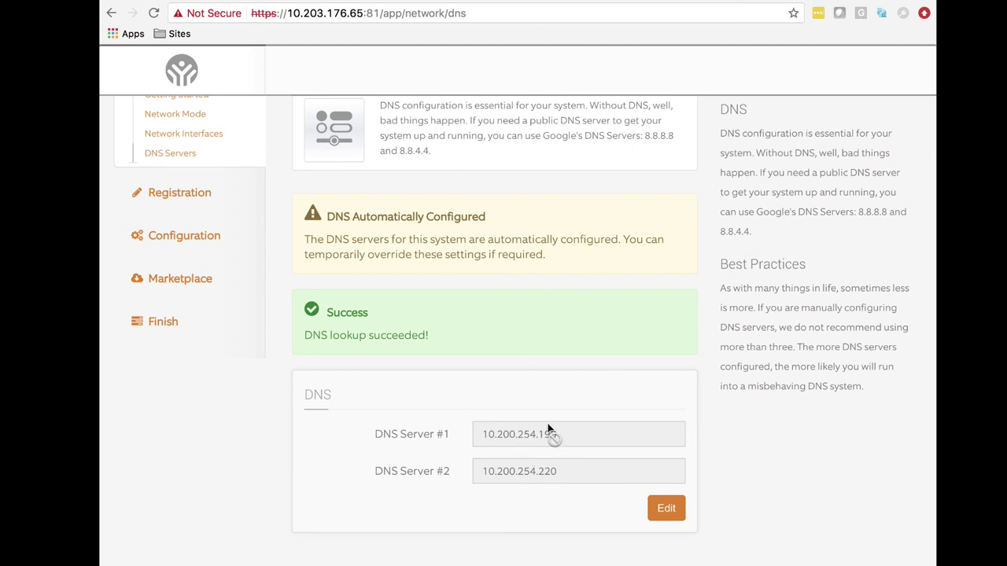
scroll(577, 377, "up", 3)
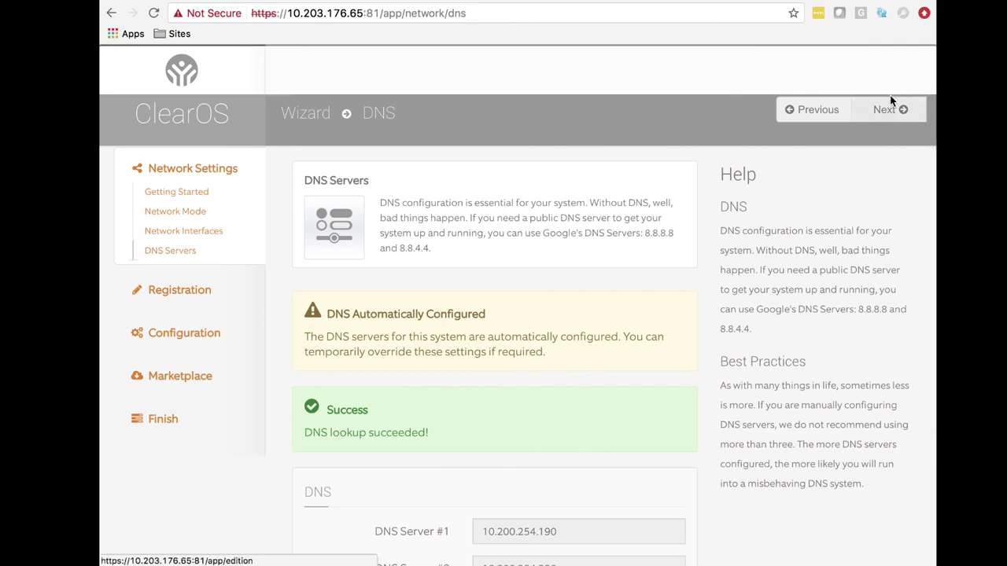
scroll(835, 184, "up", 2)
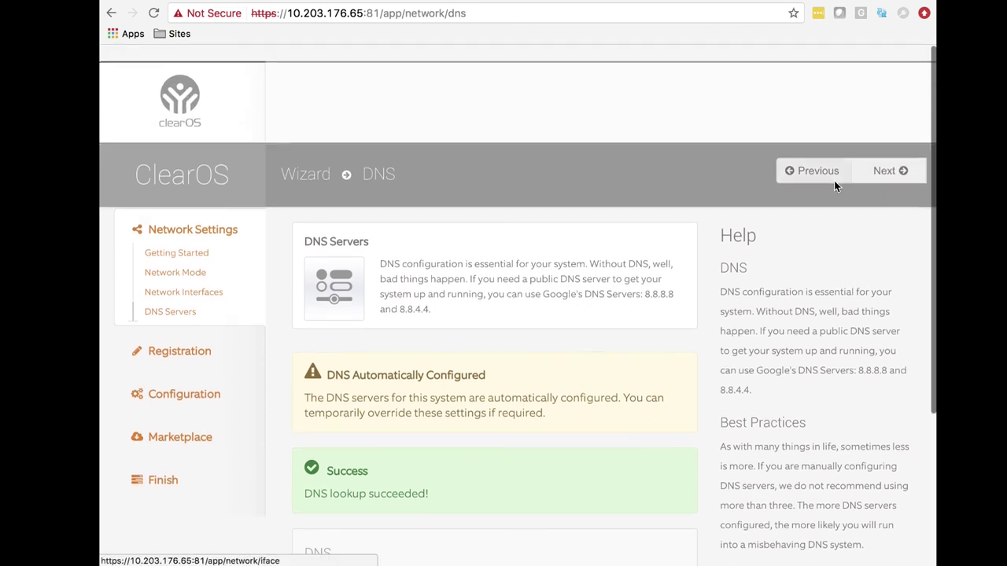
left_click(895, 171)
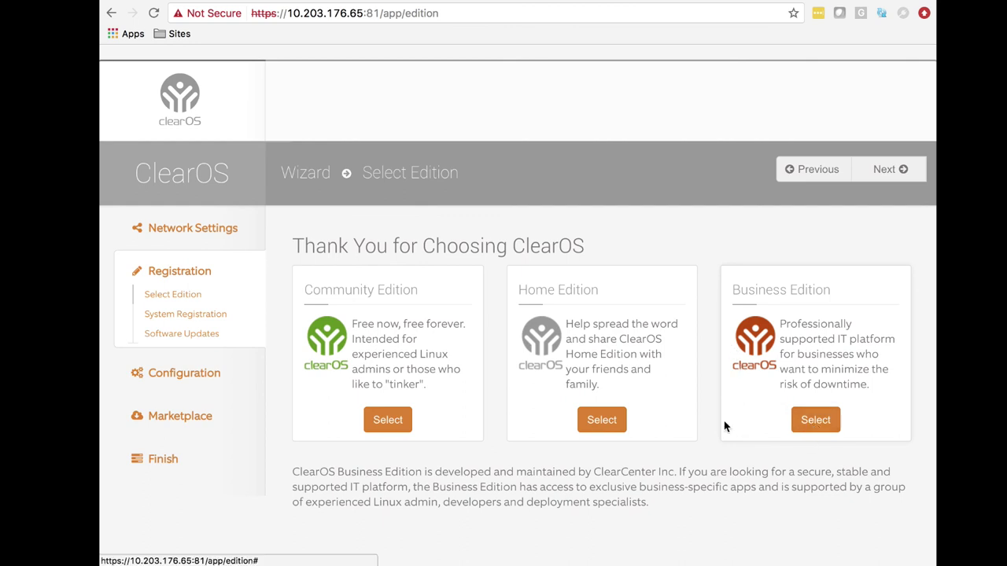
Step: Compare the Community, Home and Business edition cards
mouse_move(408, 430)
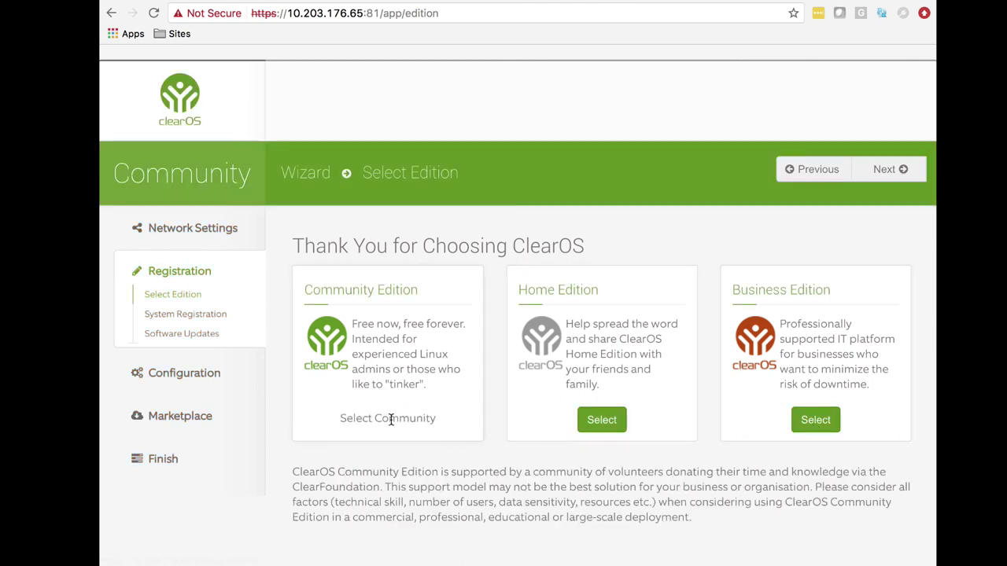
mouse_move(600, 420)
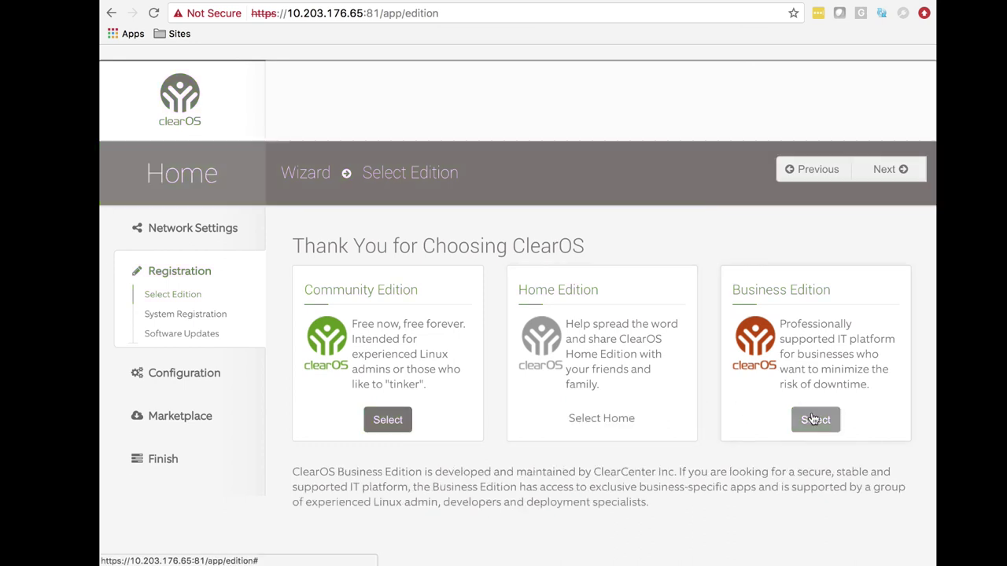
mouse_move(813, 419)
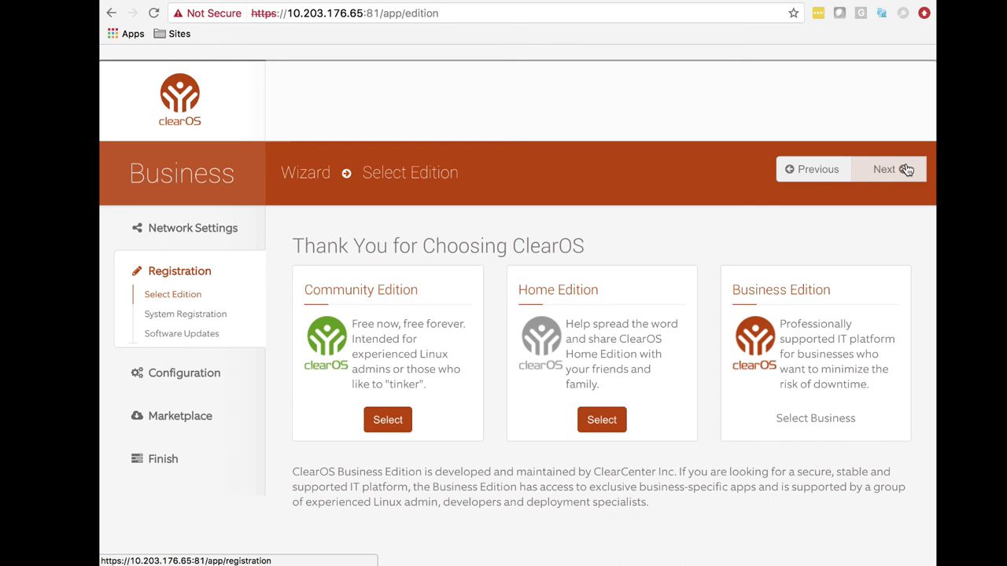
Step: Advance to the System Registration form and scroll down to its account fields
left_click(906, 170)
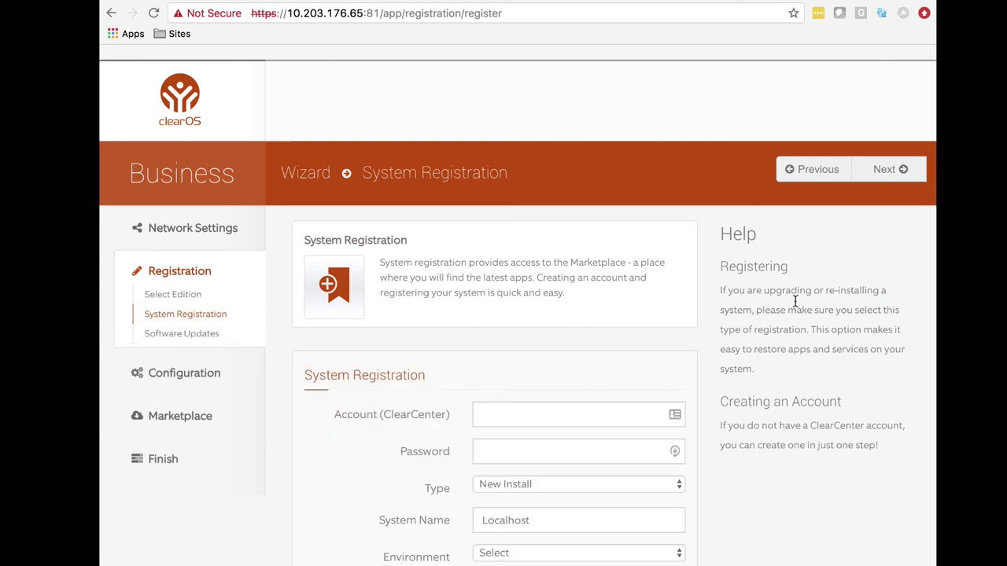
scroll(799, 322, "down", 3)
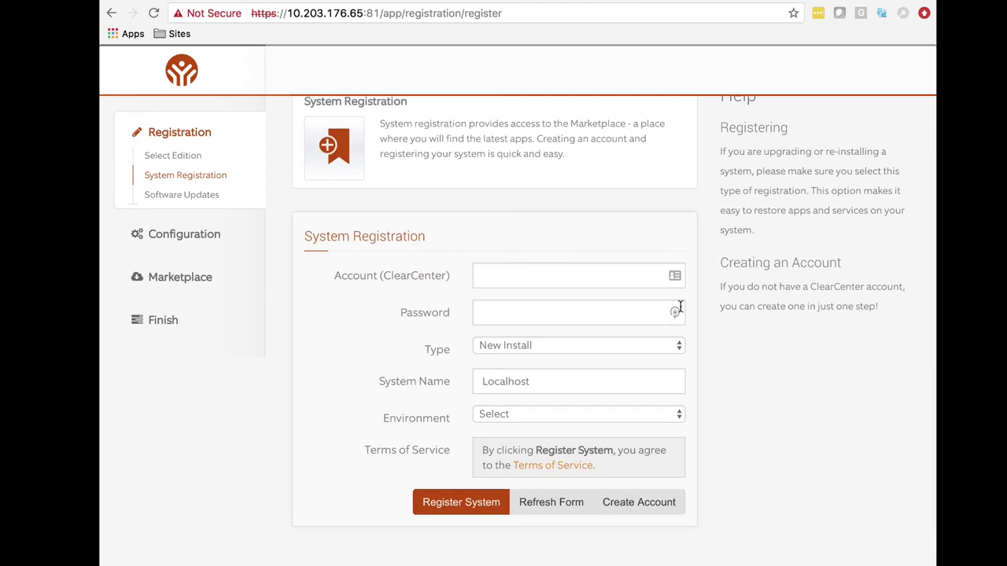
Step: Enter the ClearCenter account username and password on the registration form
left_click(592, 273)
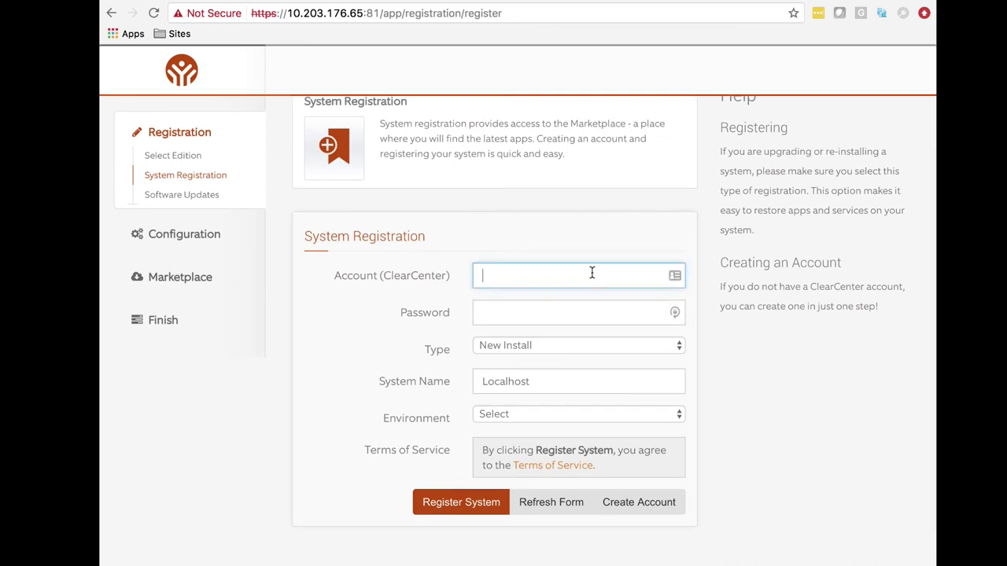
type("clearcenterdemo")
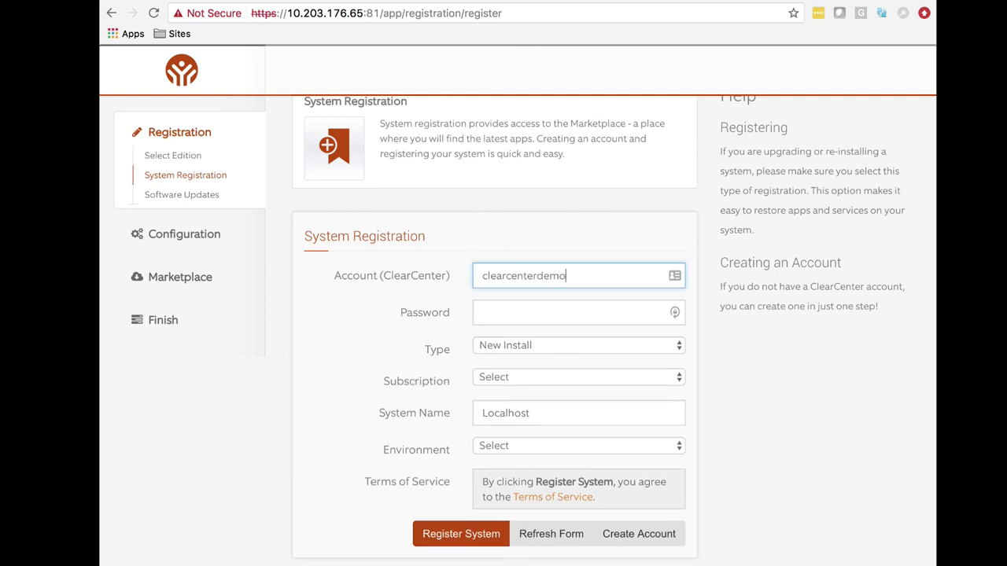
left_click(674, 313)
type("••••••")
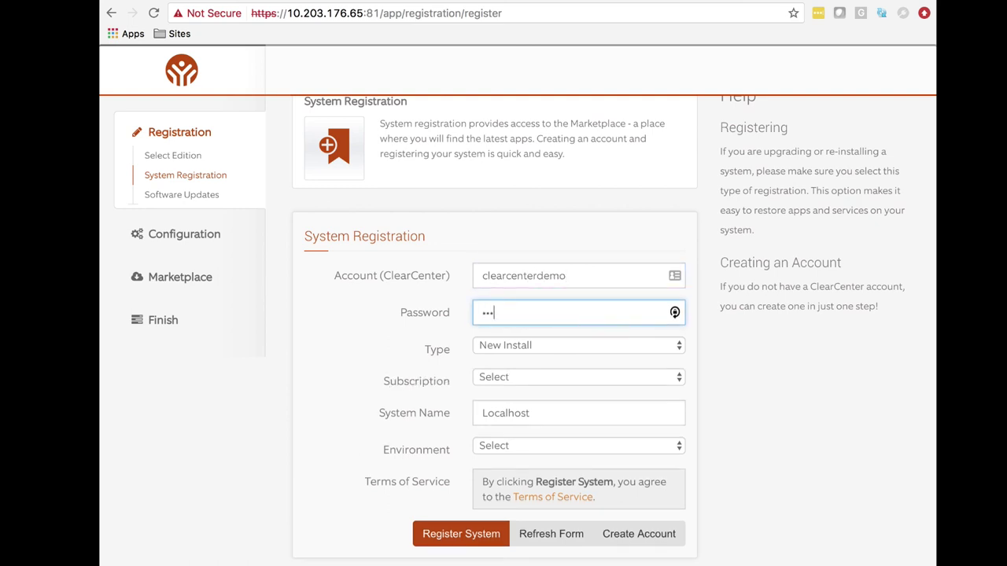
type("••••")
key("Tab")
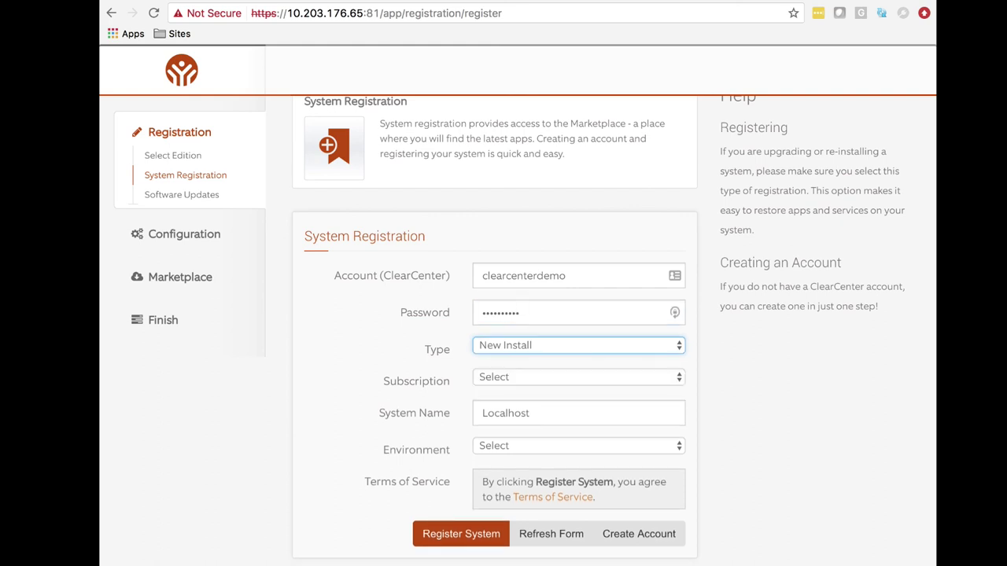
Step: Set the registration Type to Upgrade/Reinstall
left_click(533, 345)
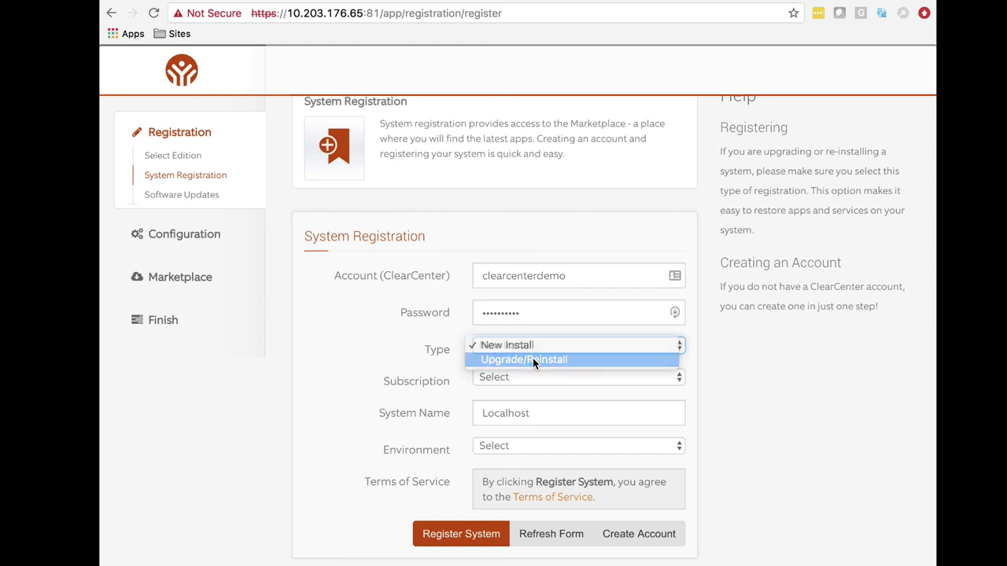
left_click(532, 361)
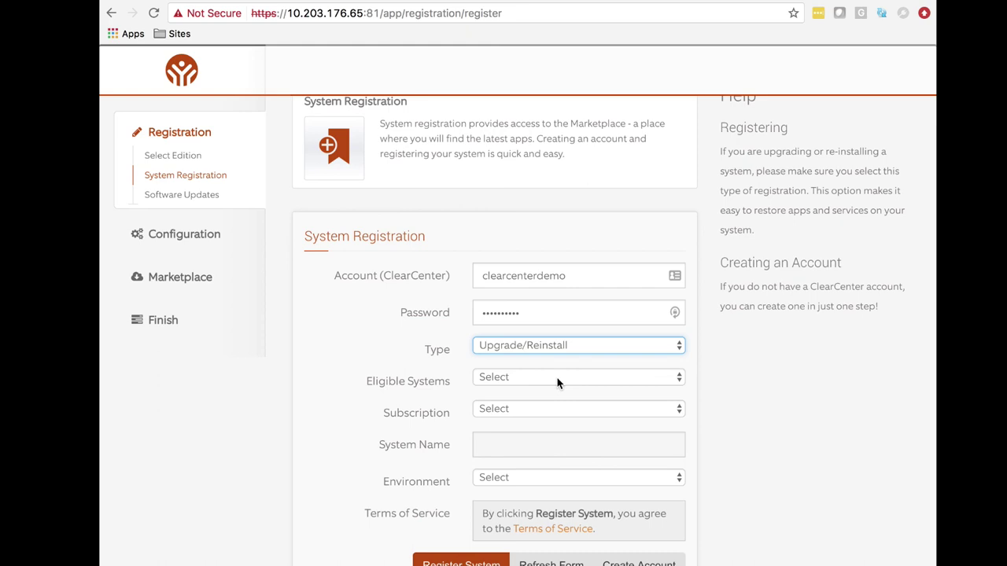
Step: Review the Eligible Systems list without choosing, then switch Type back to New Install
scroll(385, 396, "down", 2)
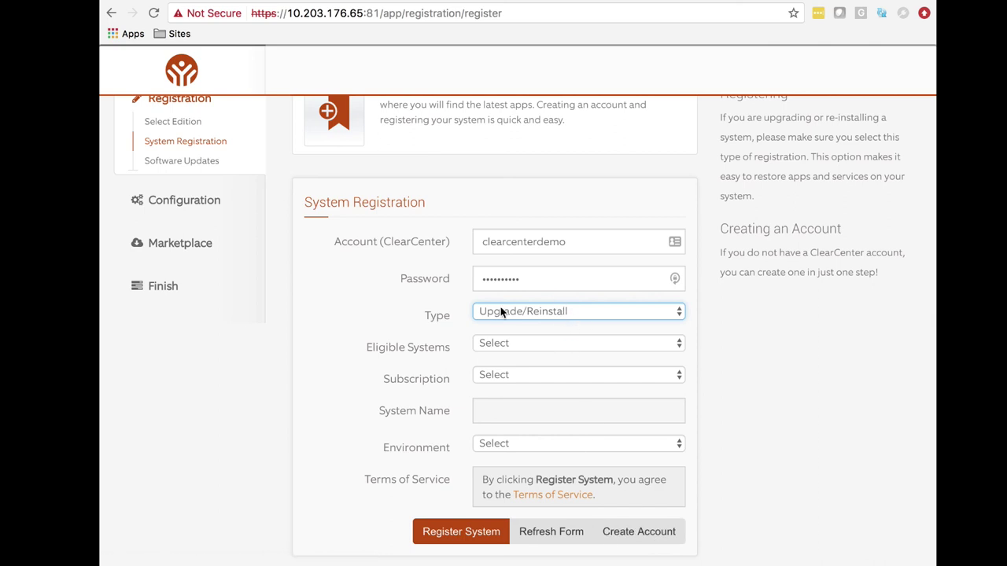
left_click(538, 350)
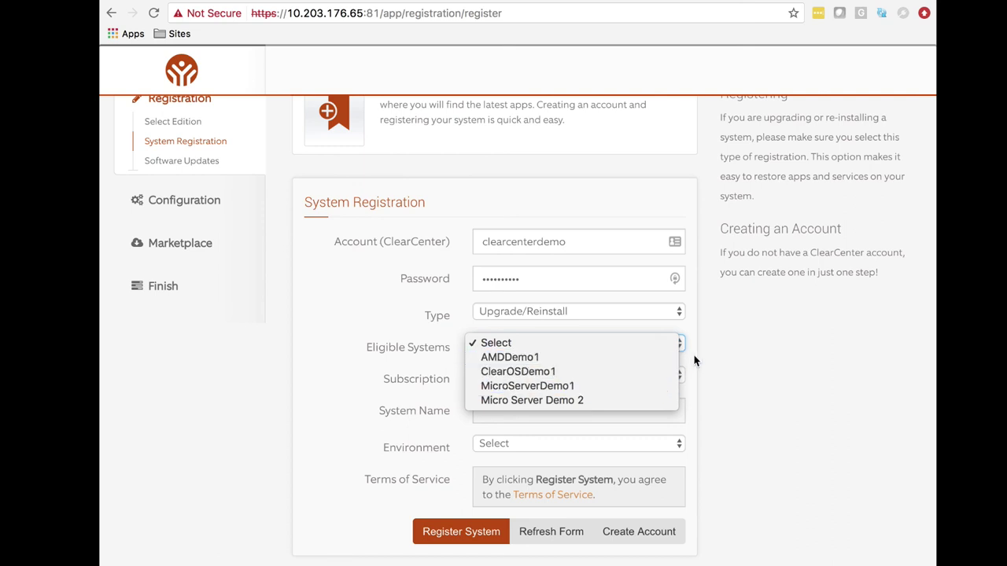
left_click(710, 334)
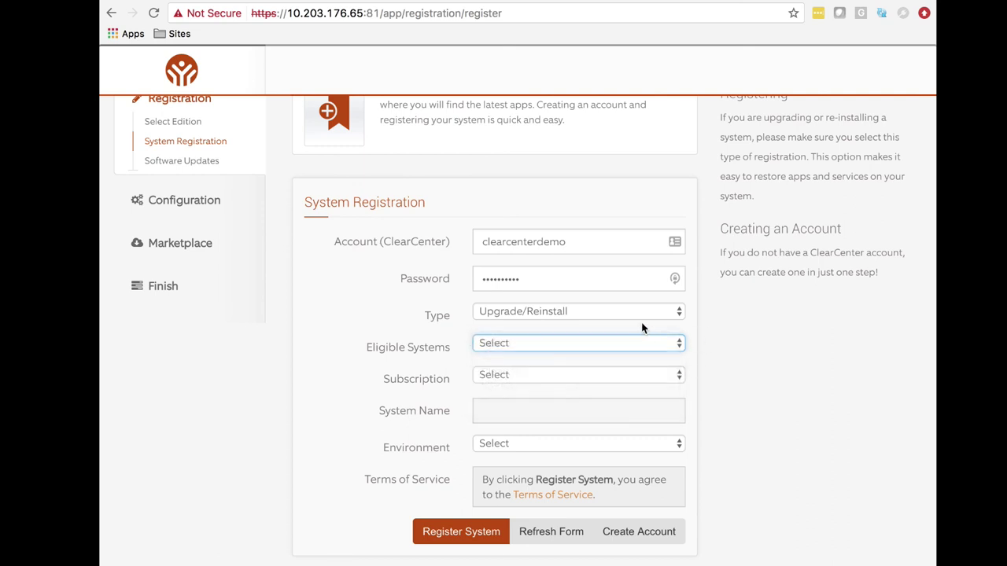
left_click(641, 315)
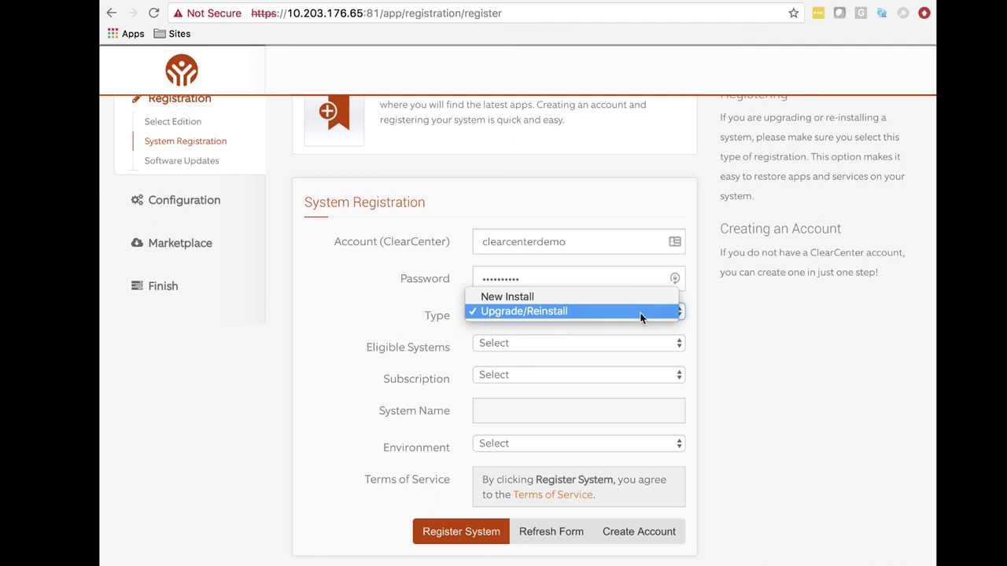
left_click(621, 297)
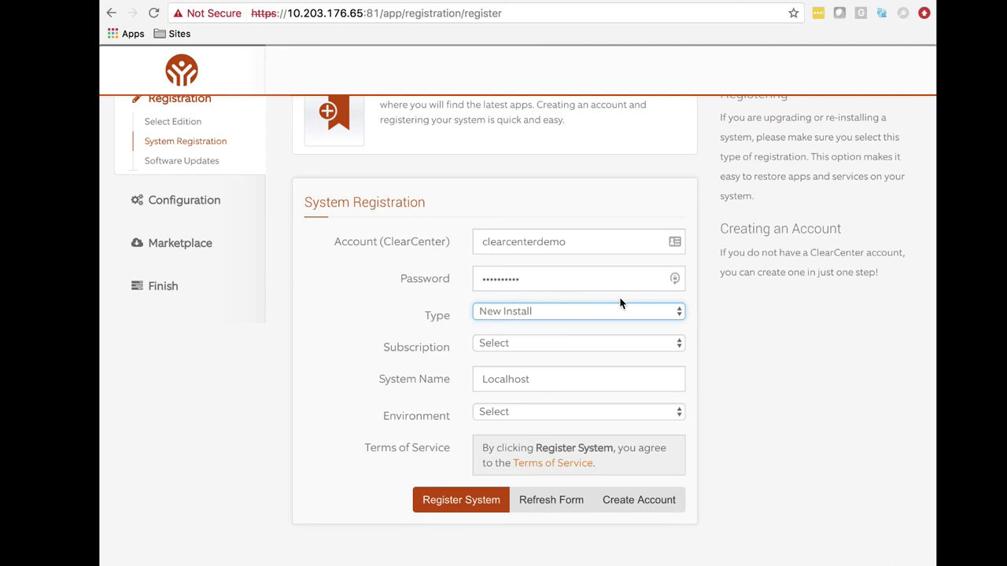
Step: Select ClearOS Business Edition, Silver as the subscription, showing its June 5, 2018 expiry
left_click(616, 344)
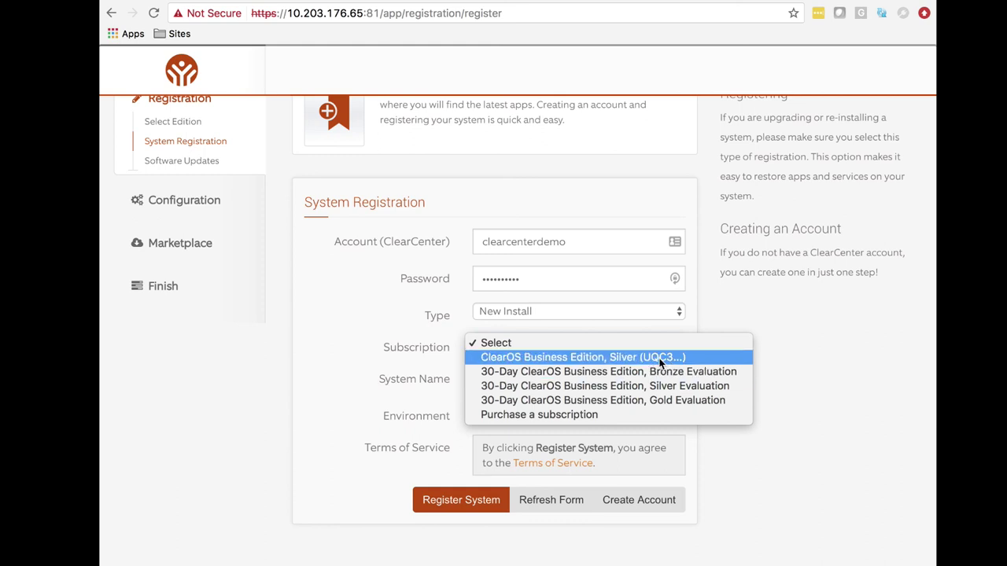
left_click(659, 361)
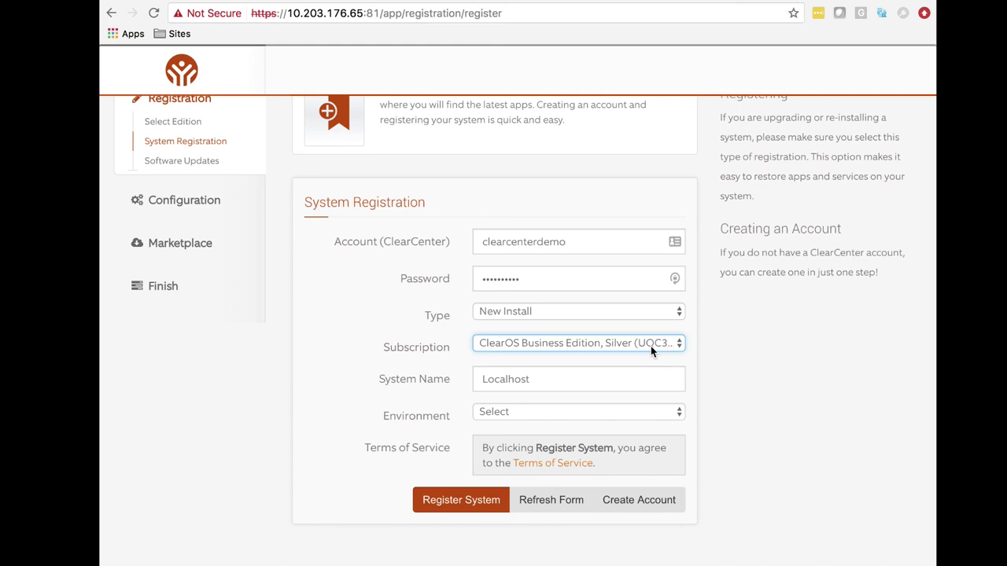
left_click(651, 346)
left_click(651, 347)
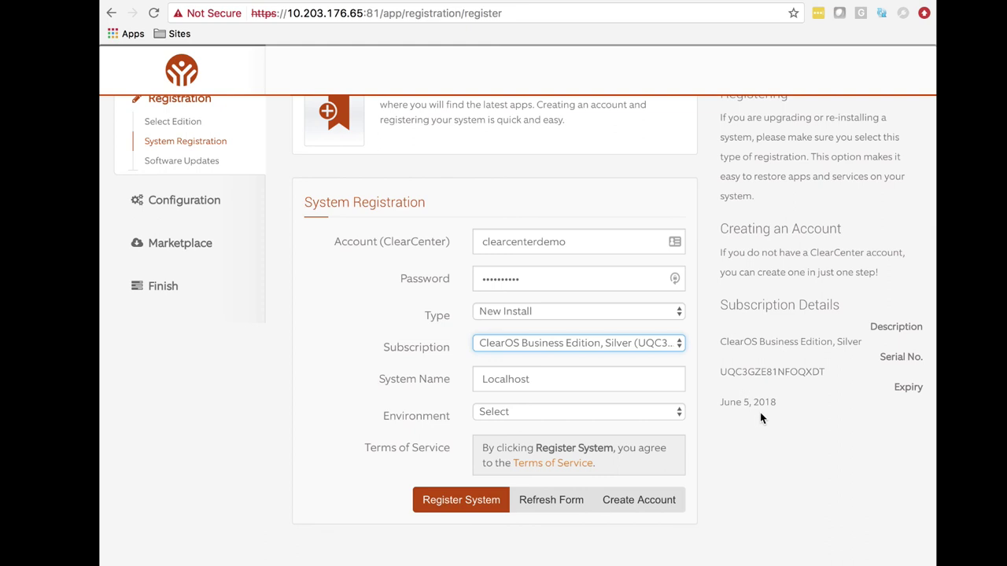
Step: Replace the System Name Localhost with lv-test
double_click(621, 378)
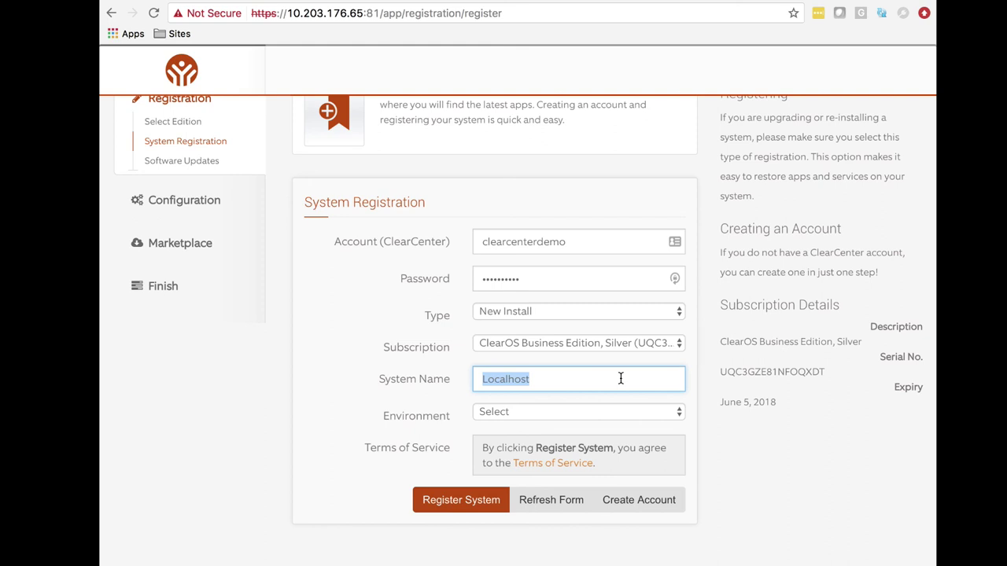
type("lv")
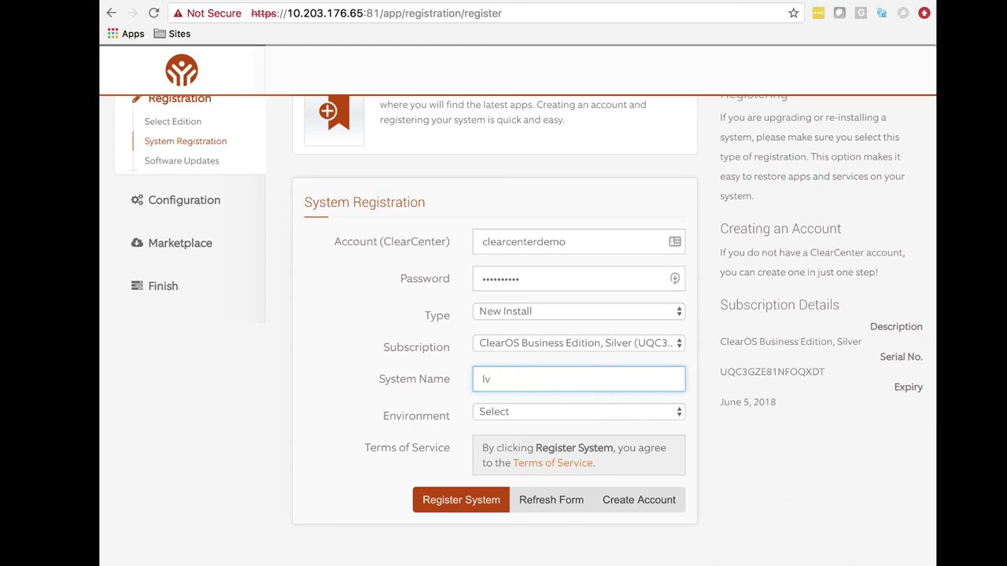
type("-test")
left_click(604, 412)
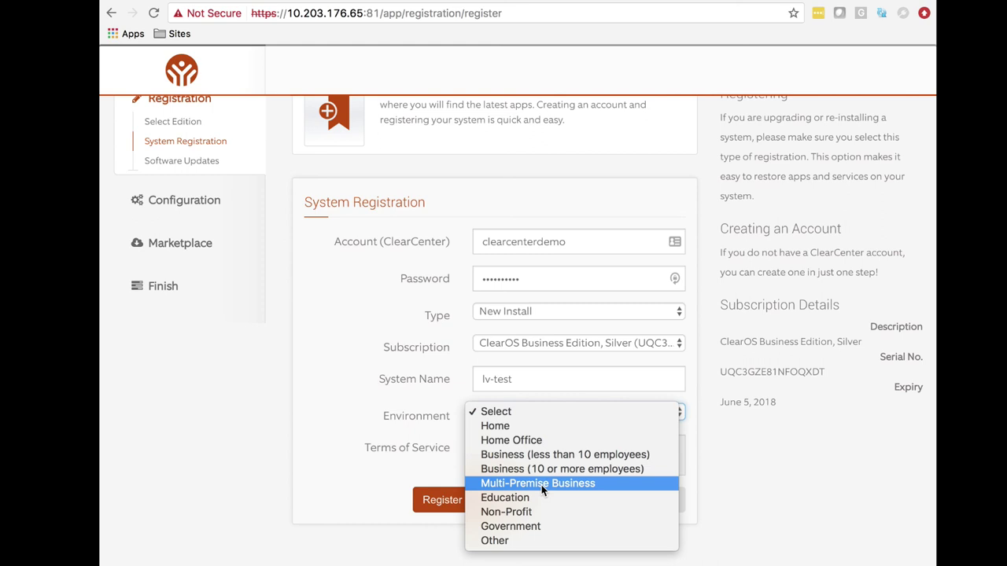
Step: Set Environment to Multi-Premise Business and submit the system registration
left_click(568, 482)
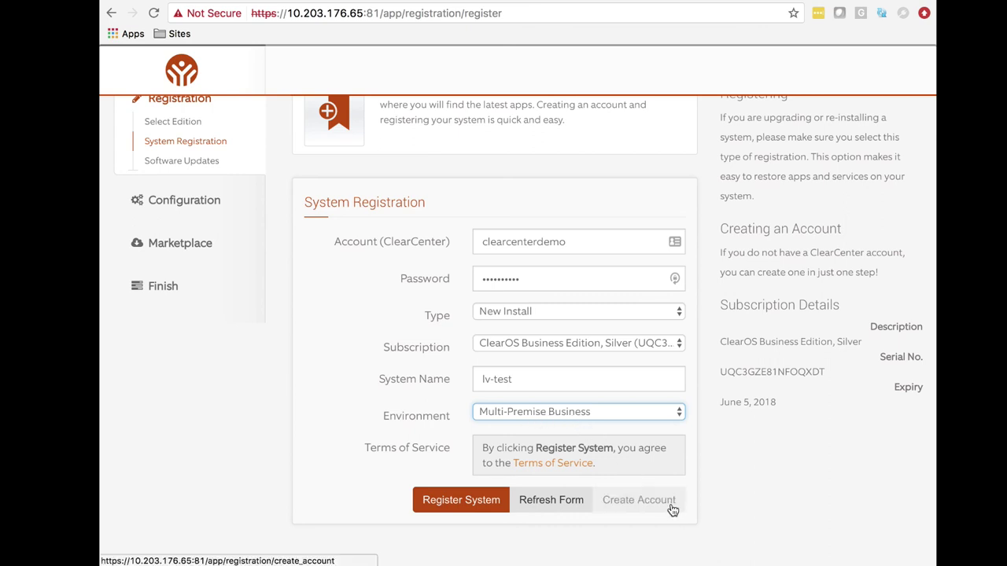
left_click(466, 505)
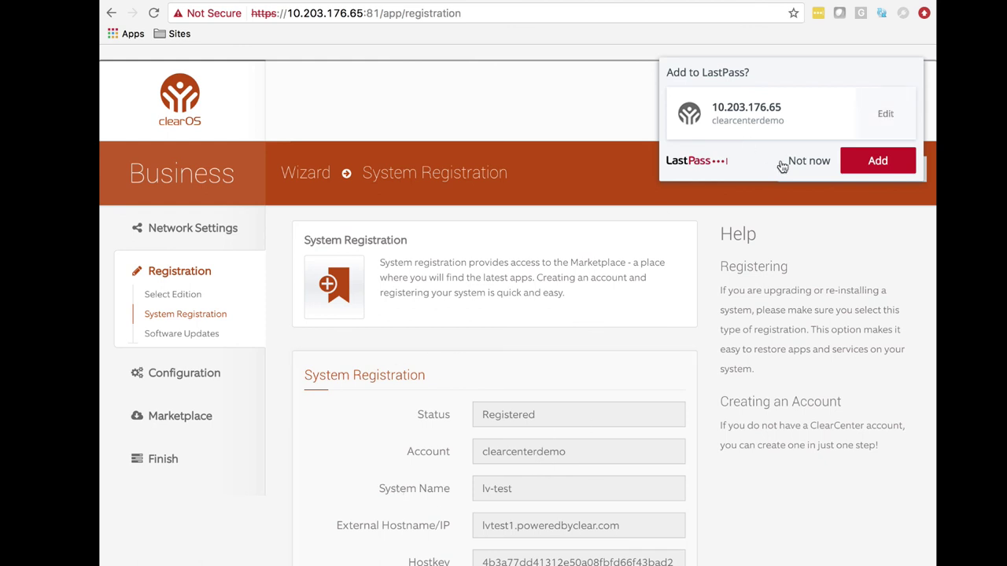
Step: Decline the password manager prompt and review the Registered status for lv-test with Silver subscription
left_click(811, 164)
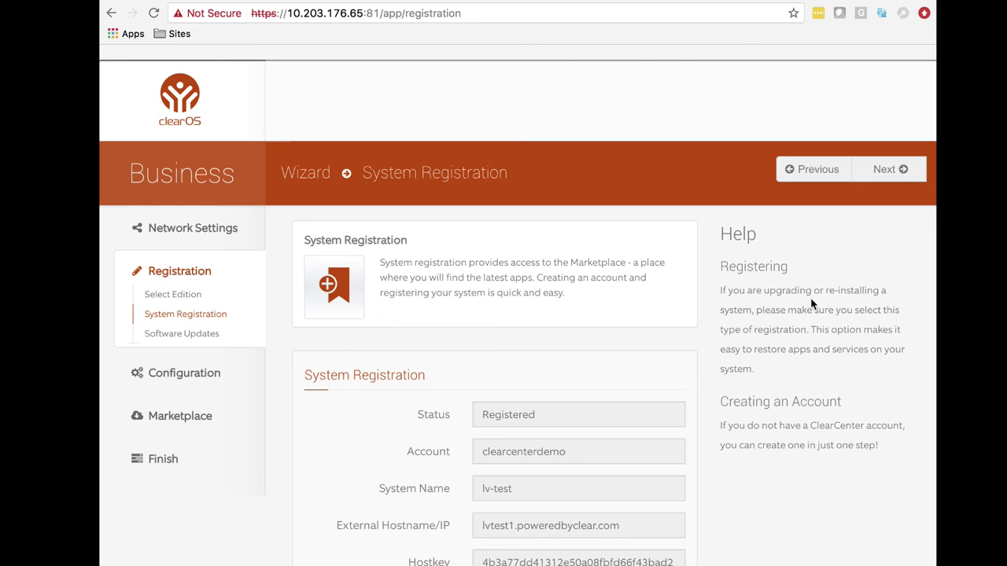
scroll(813, 304, "down", 3)
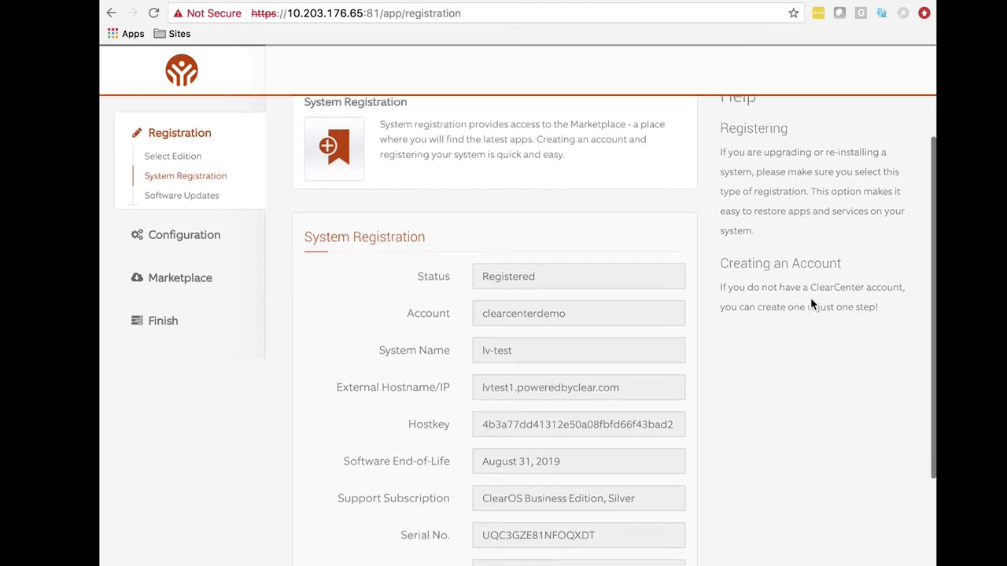
scroll(813, 304, "down", 2)
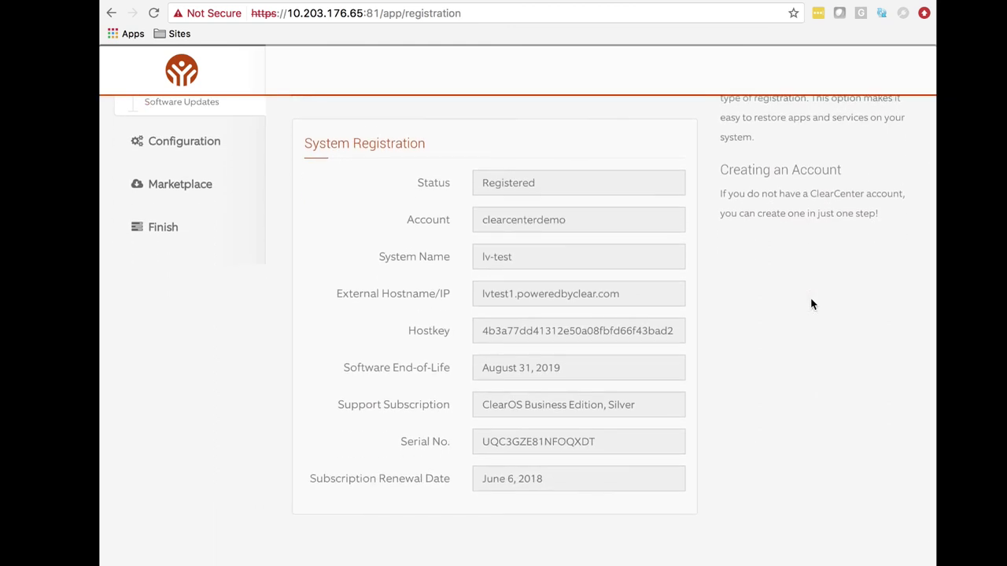
scroll(812, 304, "up", 4)
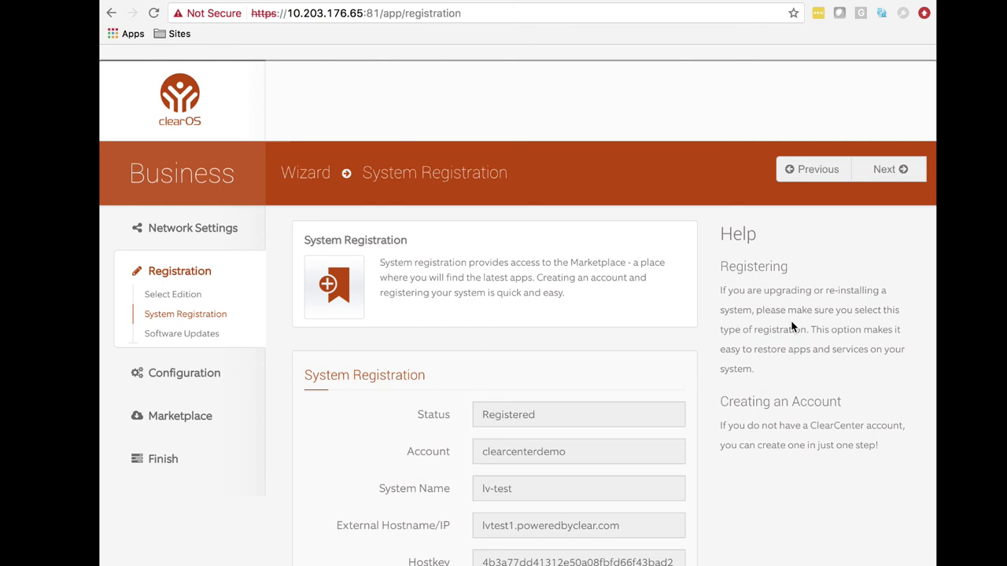
scroll(834, 322, "down", 5)
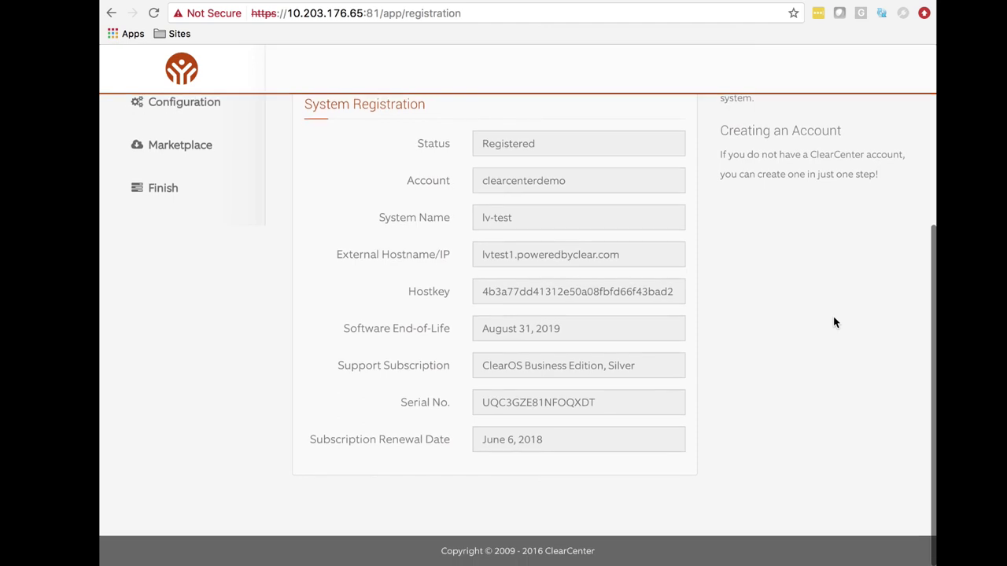
scroll(834, 321, "up", 1)
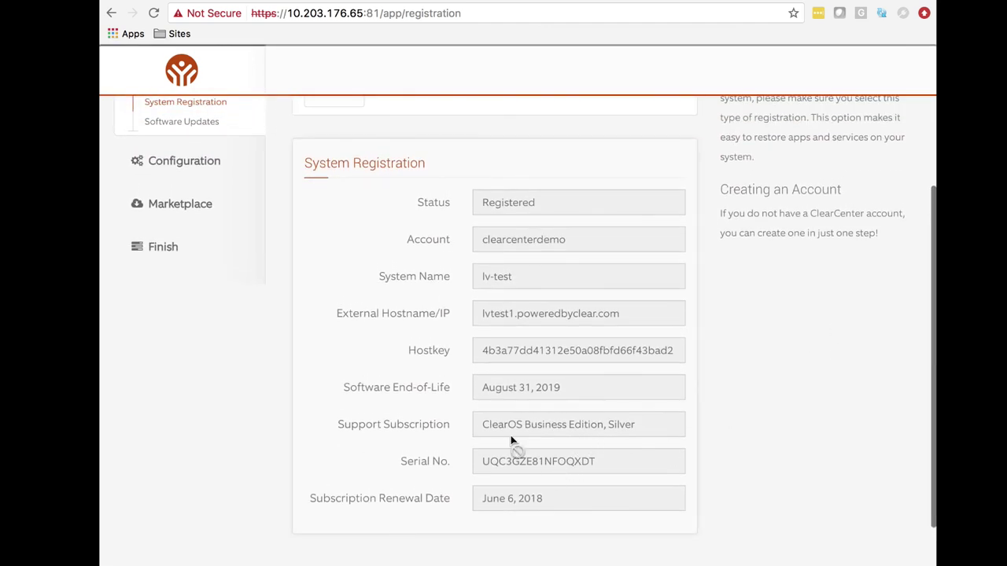
scroll(681, 377, "up", 1)
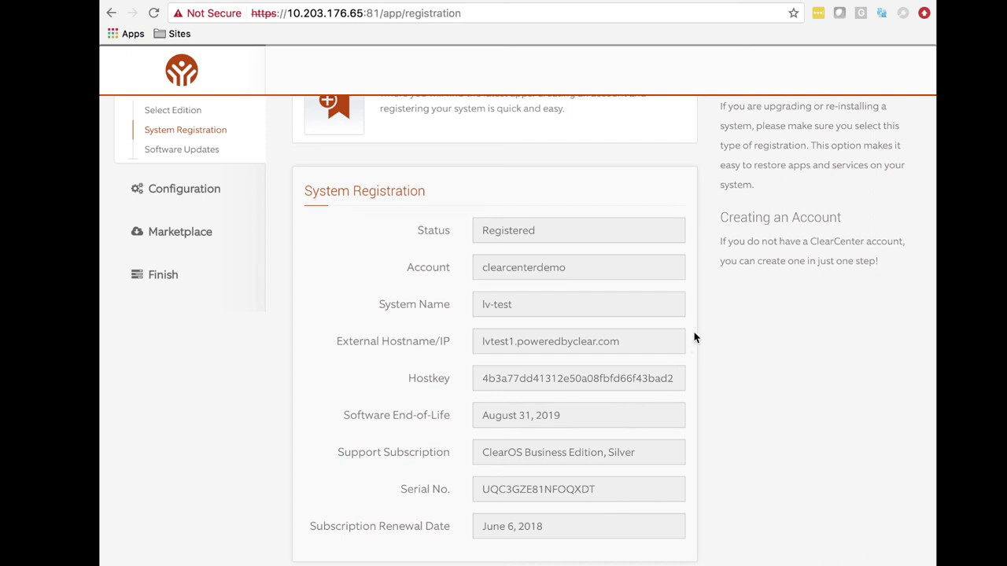
scroll(698, 330, "up", 1)
scroll(698, 330, "up", 3)
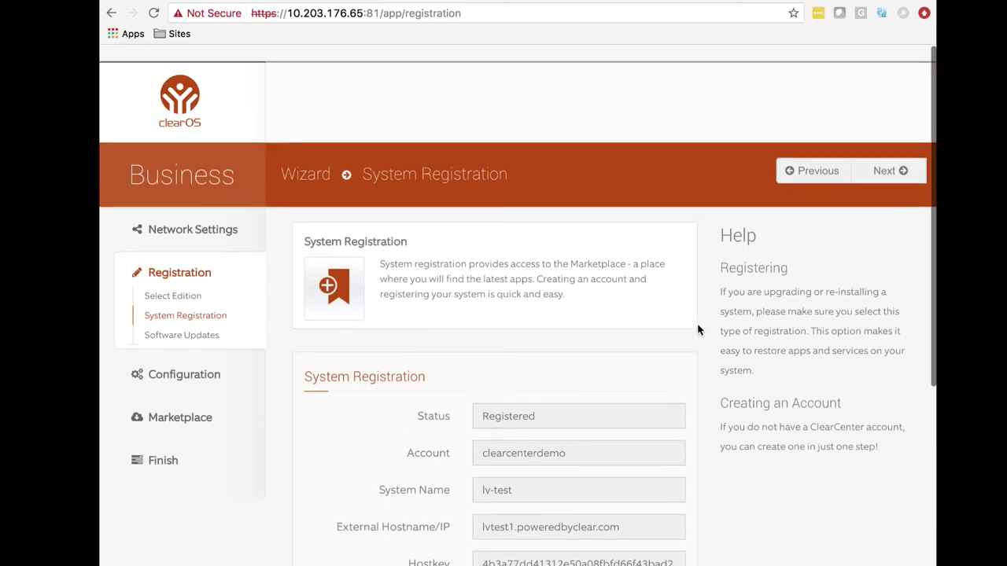
Step: Advance to Available Updates, review the pending packages, and install all updates
left_click(884, 172)
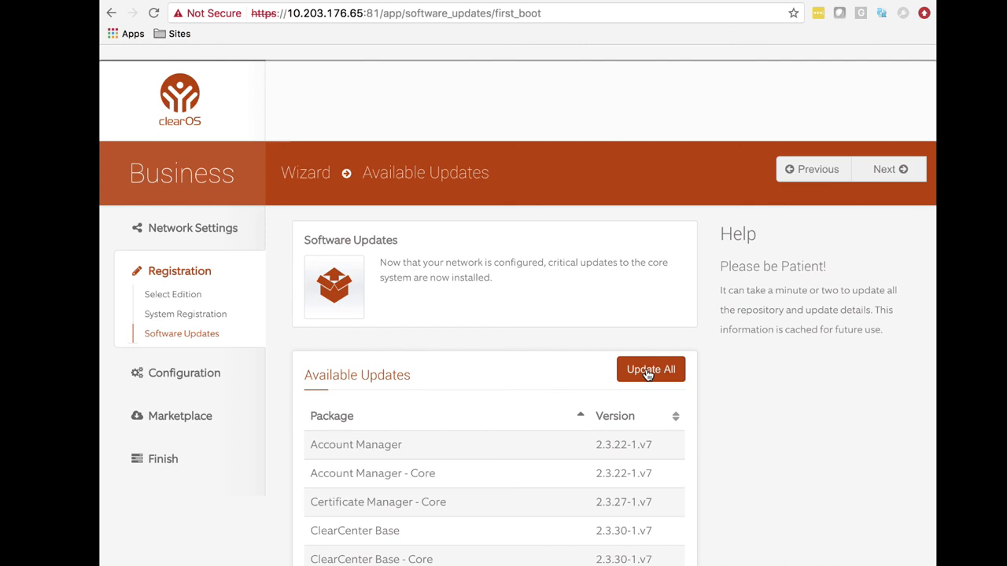
scroll(792, 412, "down", 6)
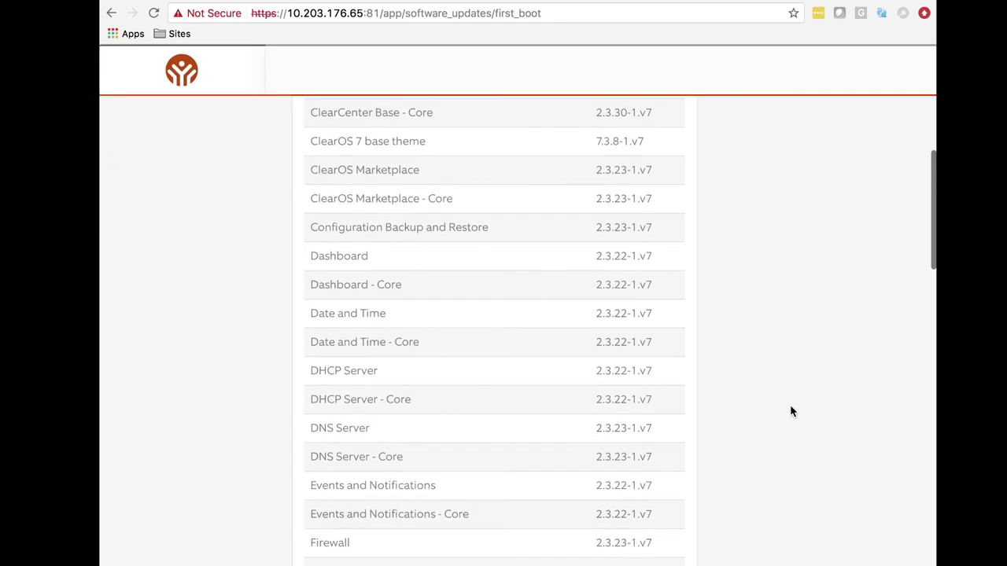
scroll(792, 411, "down", 3)
scroll(791, 410, "up", 10)
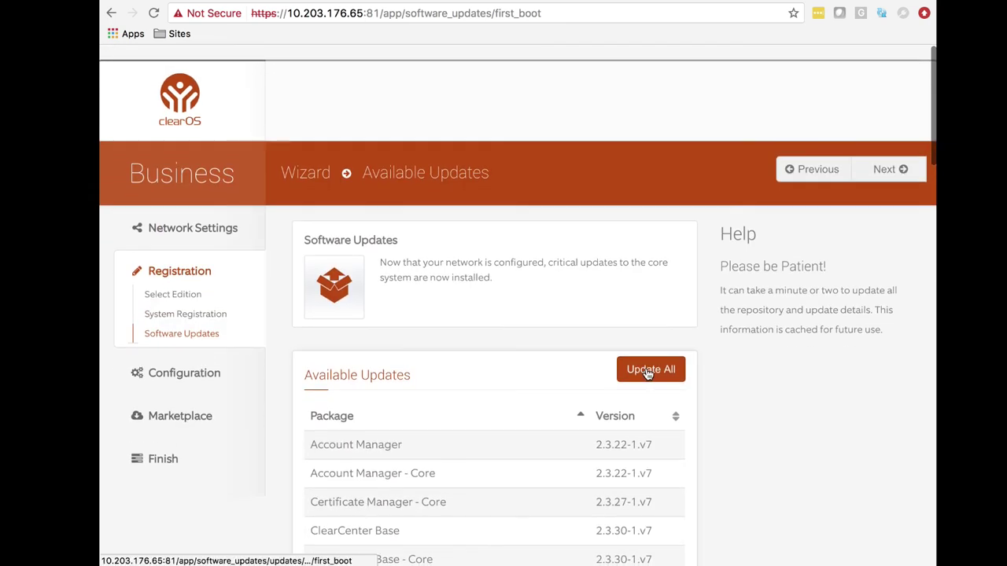
left_click(648, 373)
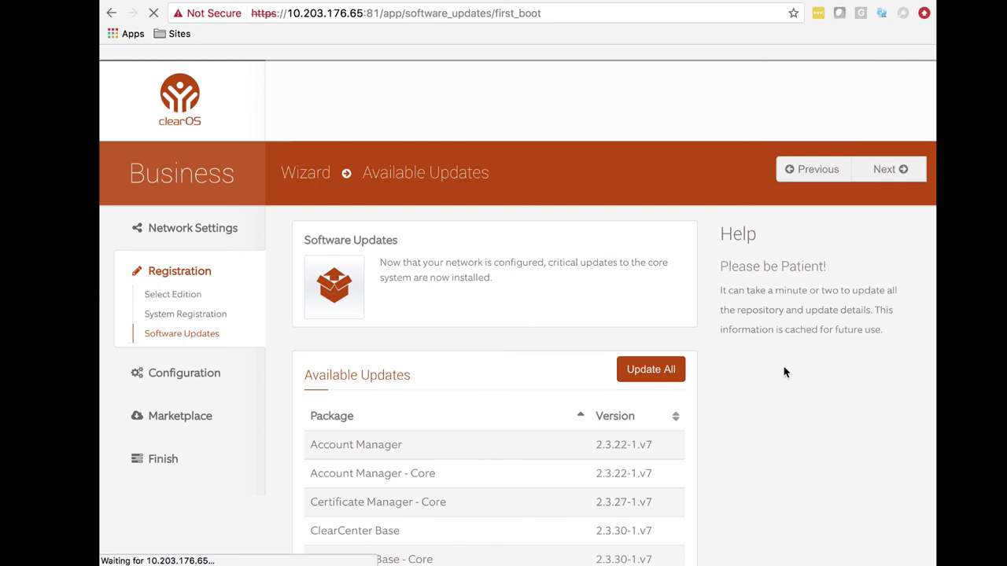
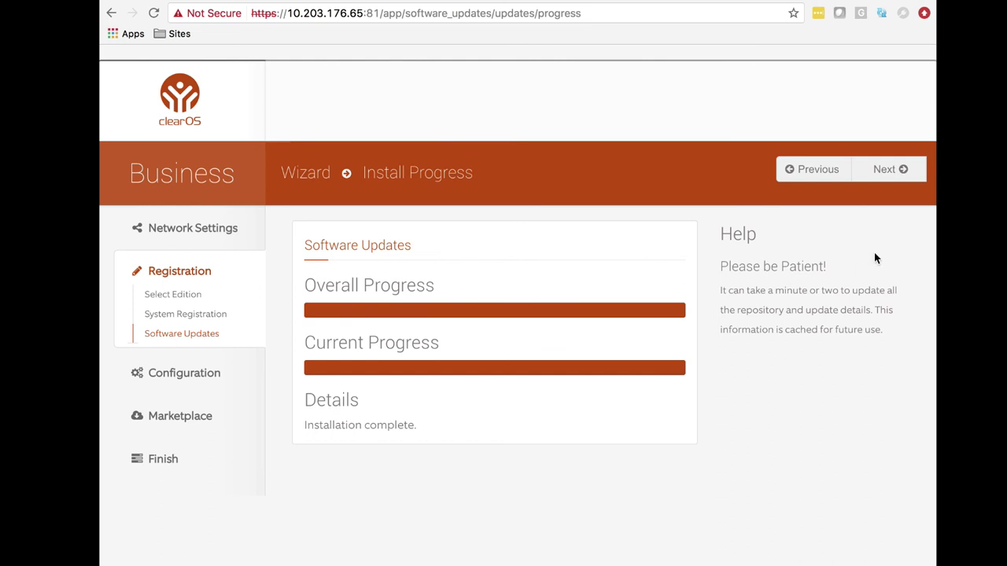
Step: Continue from the finished software update installation to the Internet Domain page
left_click(897, 176)
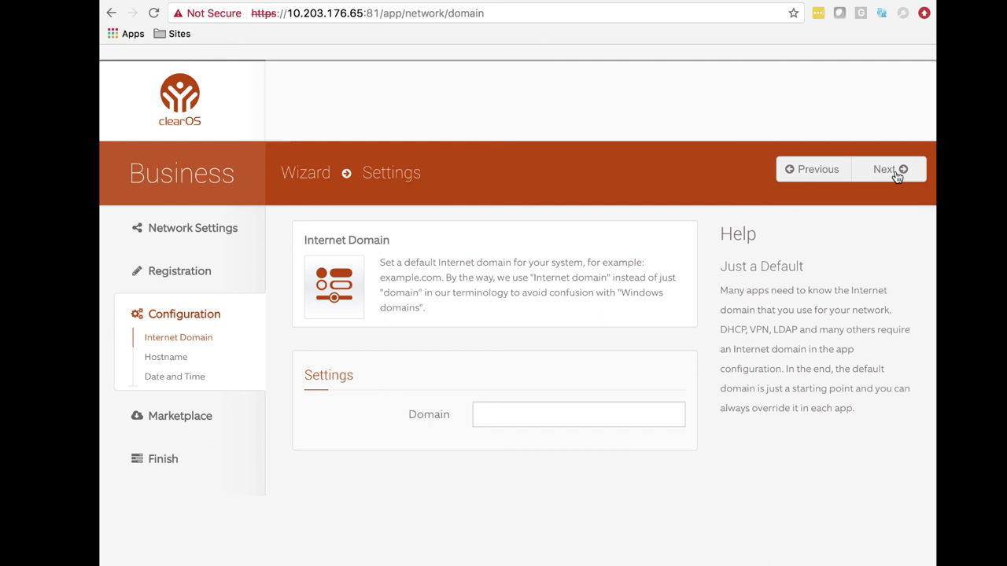
Step: Enter clearos.lan in the Domain field as the default Internet domain
left_click(526, 406)
type("clear")
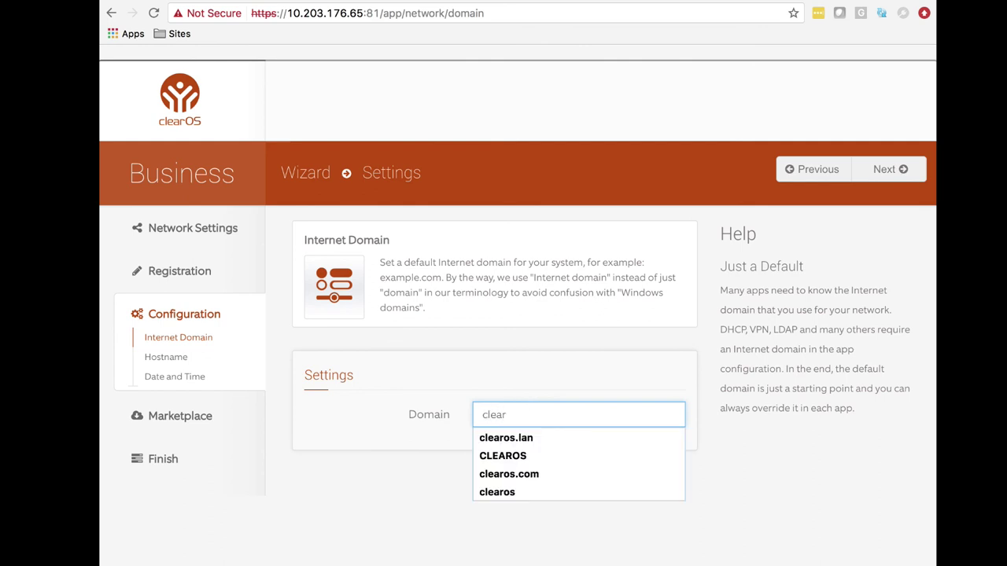
type("os.lan")
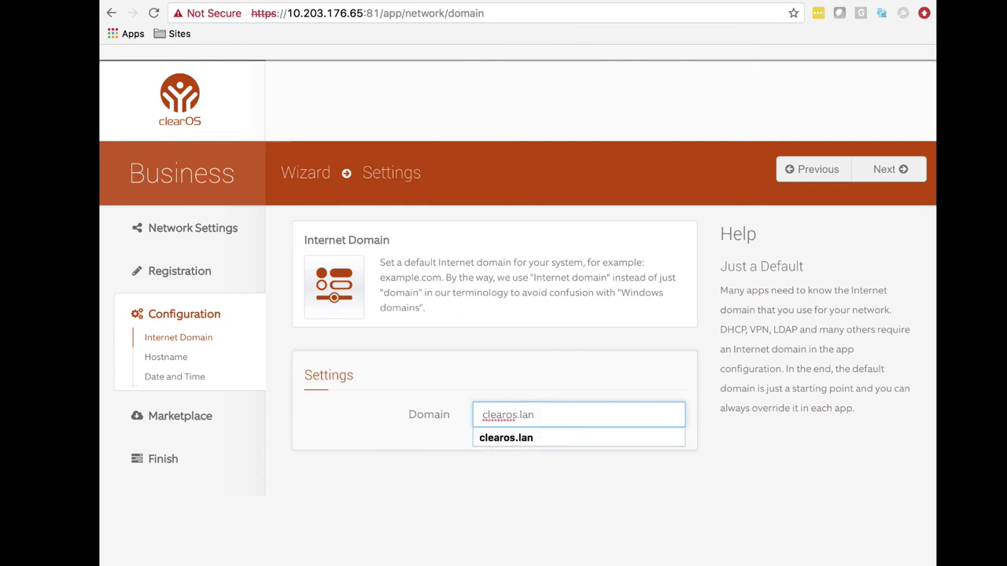
left_click(608, 374)
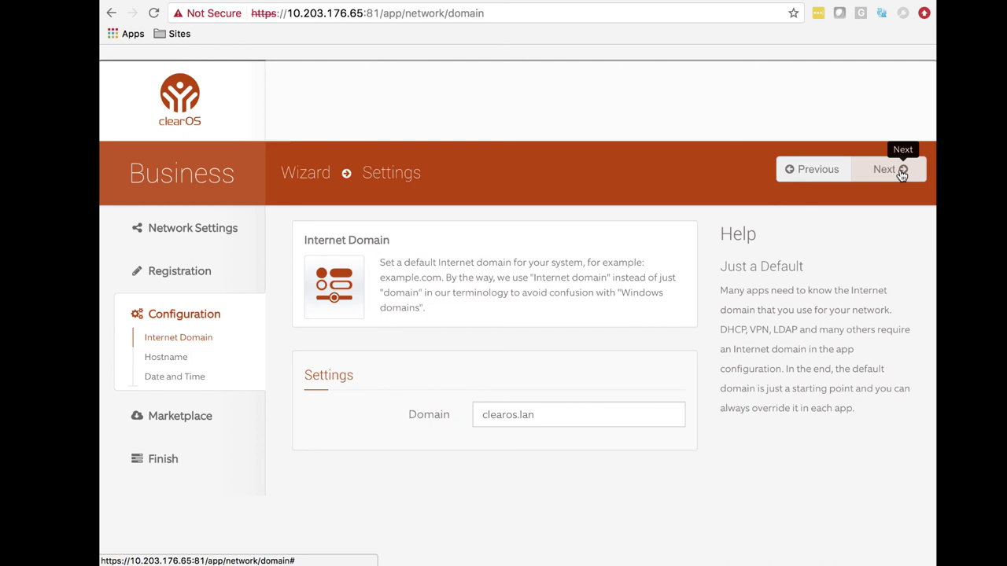
Step: On the hostname page, change the Internet hostname to lv-test.clearos.com
left_click(902, 171)
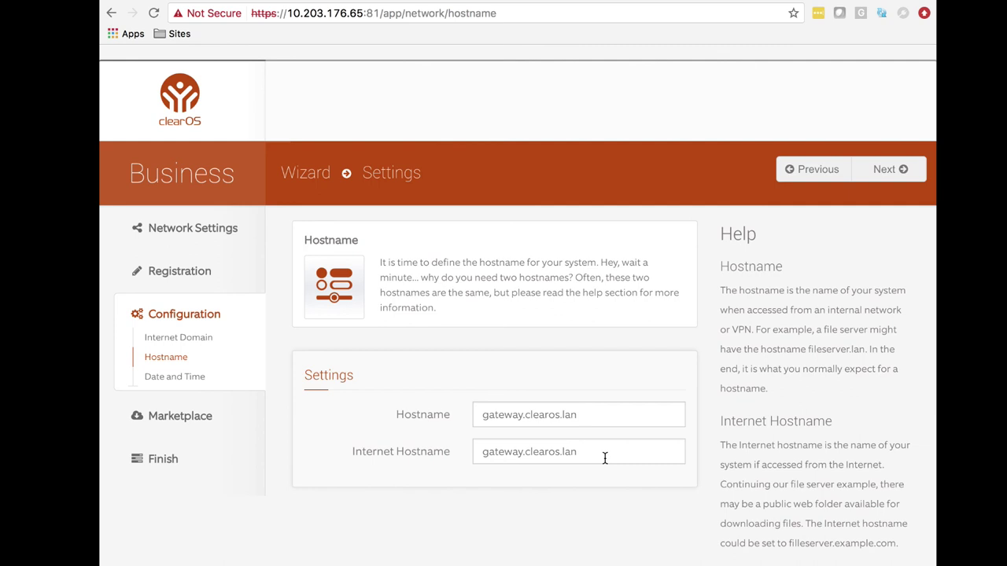
left_click(605, 458)
key("BackSpace")
key("BackSpace")
key("BackSpace")
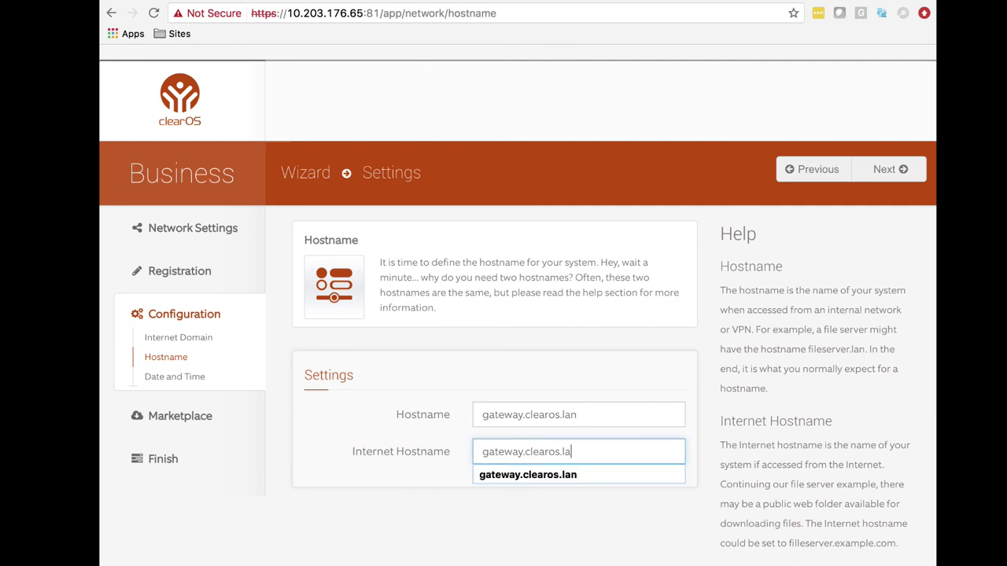
type("com")
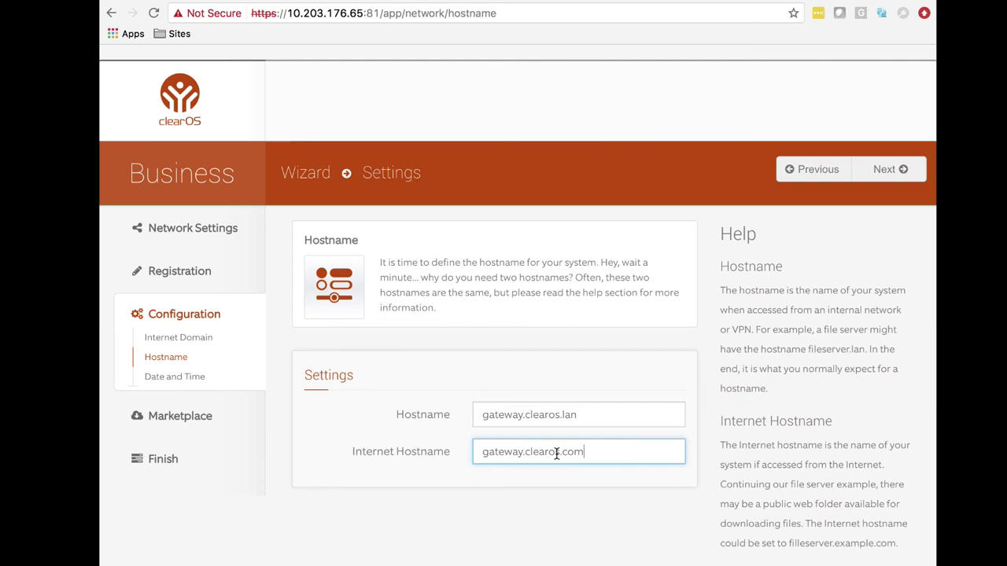
left_click(523, 452)
key("BackSpace")
key("BackSpace")
key("BackSpace")
key("BackSpace")
key("BackSpace")
key("BackSpace")
key("BackSpace")
key("BackSpace")
type("lv")
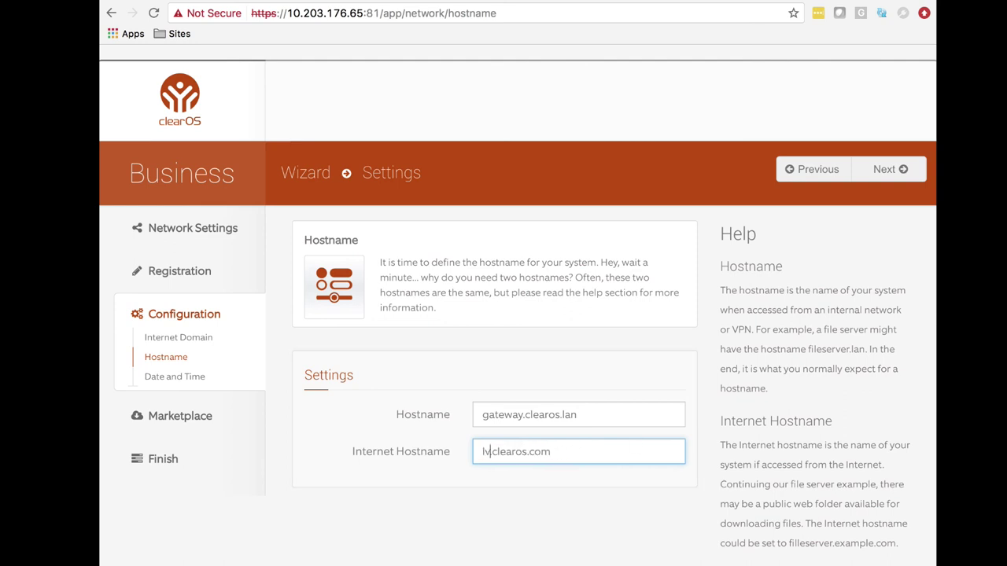
type("-test")
Step: Change the hostname to lvtest.clearos.lan and save both hostnames
double_click(500, 414)
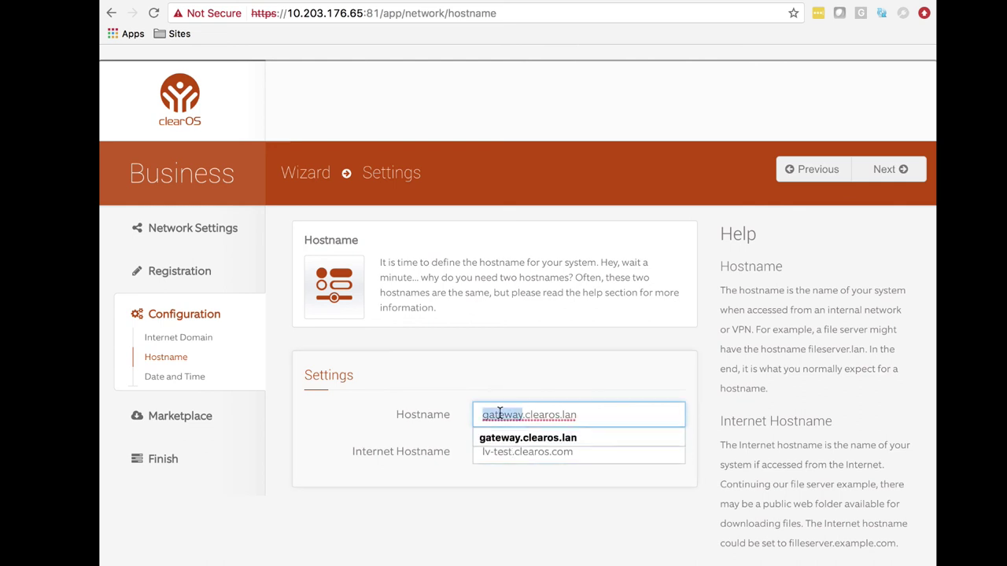
type("lvtest")
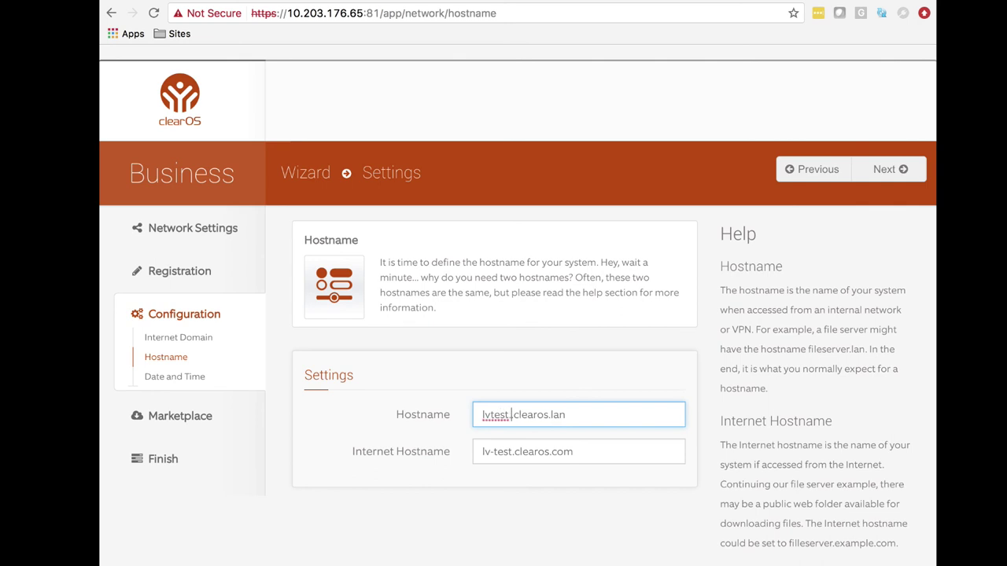
left_click(605, 409)
left_click(606, 457)
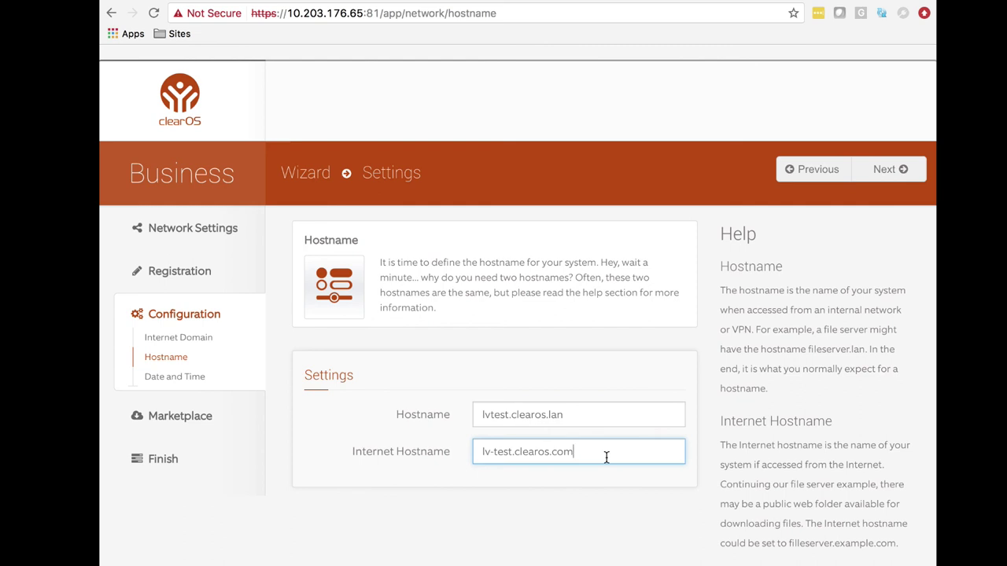
left_click(898, 171)
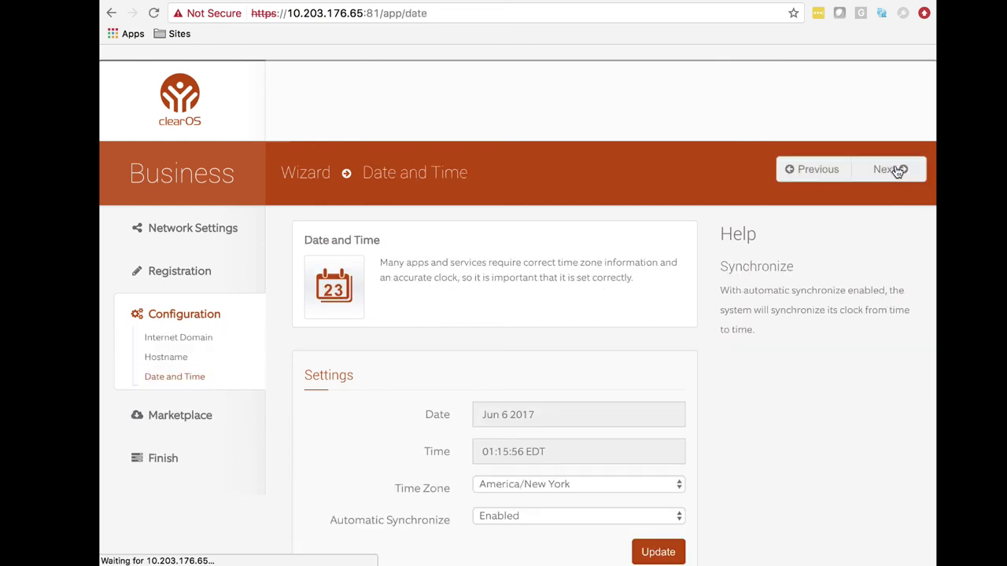
Step: Pick America/Los Angeles from the Time Zone dropdown in place of America/New York
scroll(812, 384, "down", 3)
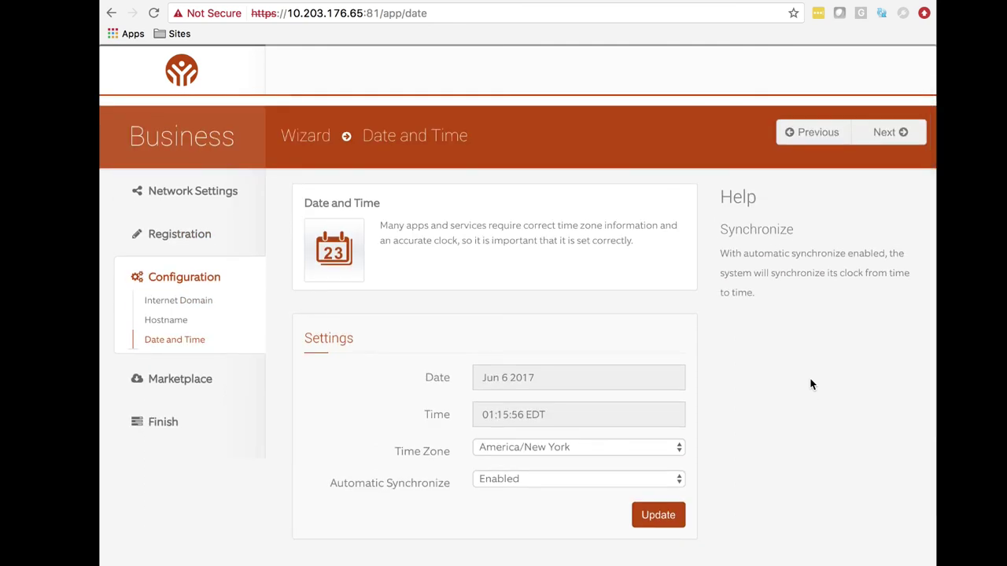
left_click(607, 448)
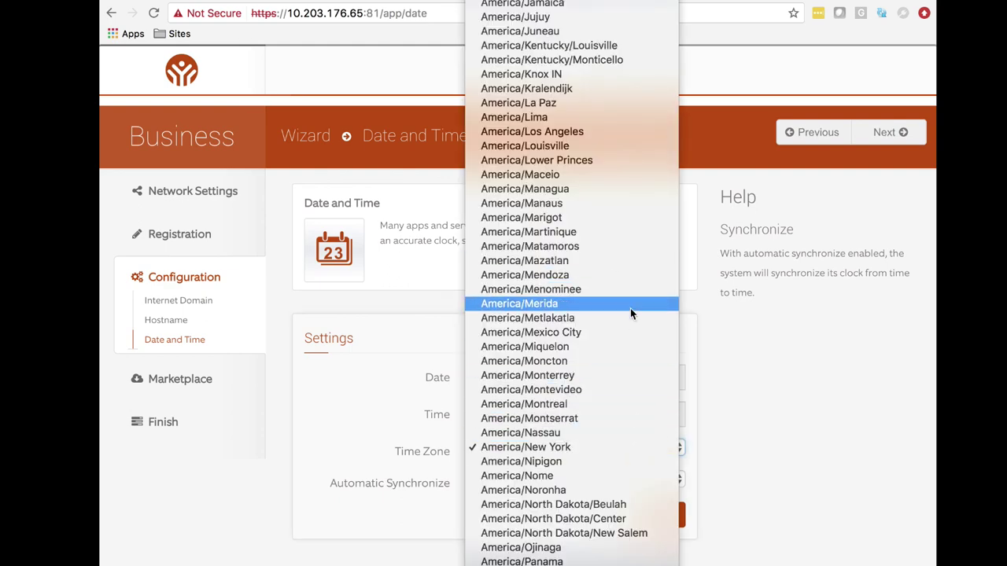
scroll(630, 313, "down", 1)
scroll(630, 313, "up", 15)
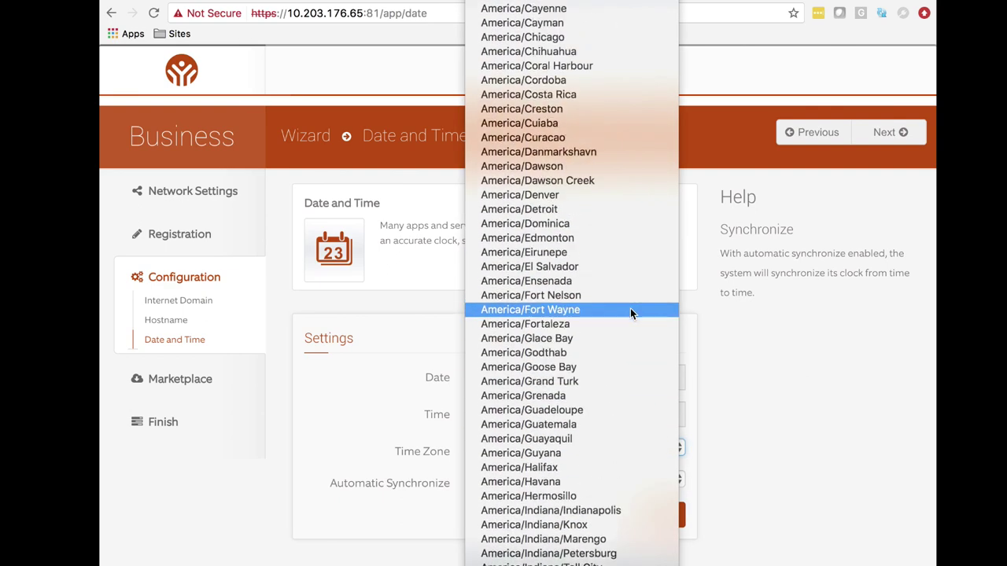
scroll(630, 311, "up", 3)
scroll(630, 311, "up", 1)
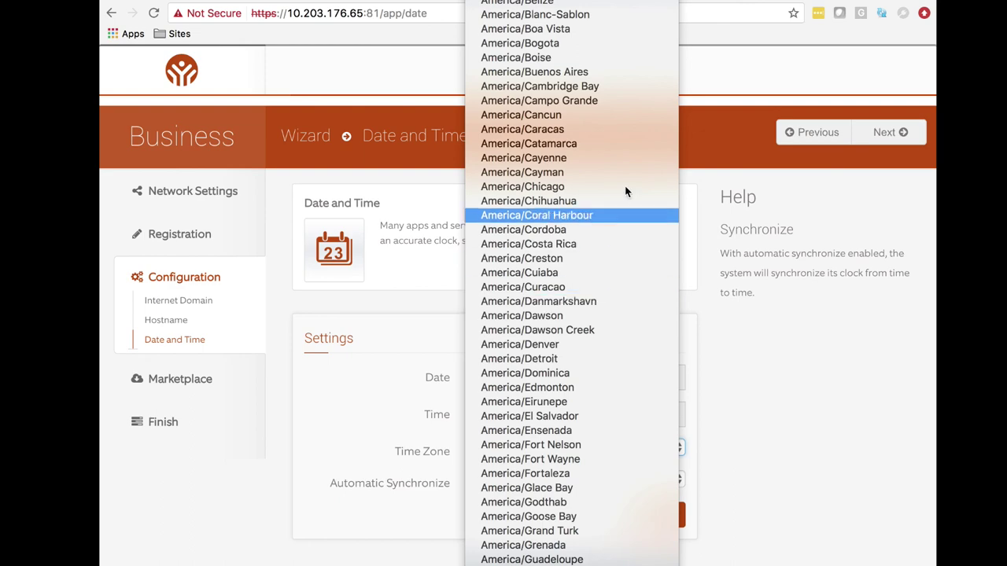
scroll(658, 321, "down", 7)
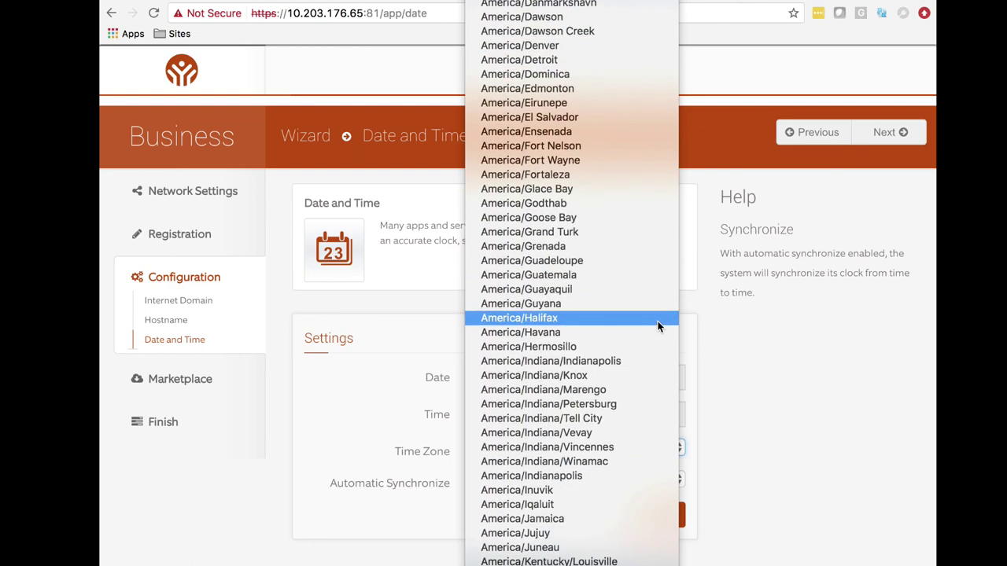
scroll(658, 325, "down", 17)
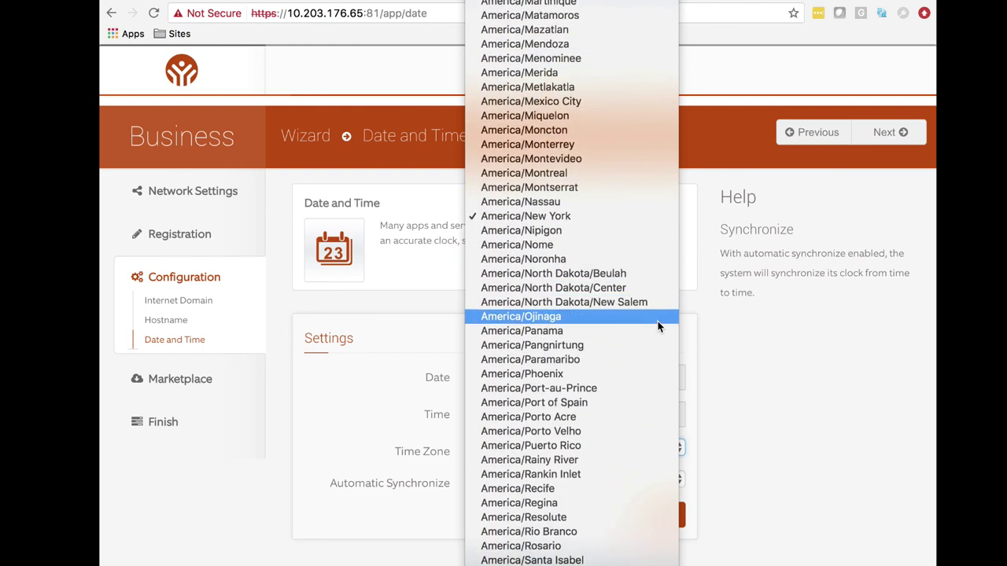
scroll(658, 326, "down", 3)
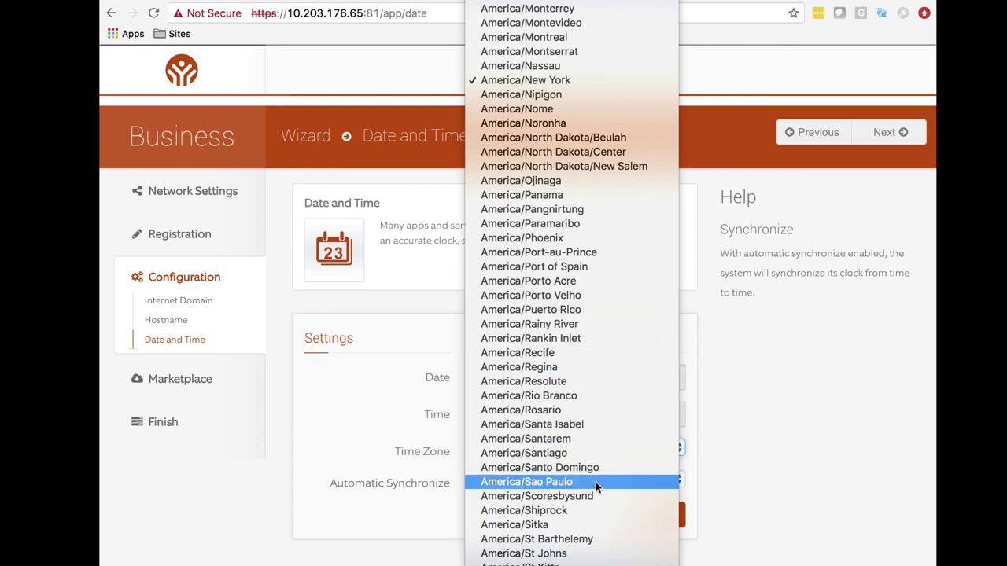
scroll(616, 293, "up", 2)
scroll(616, 293, "down", 1)
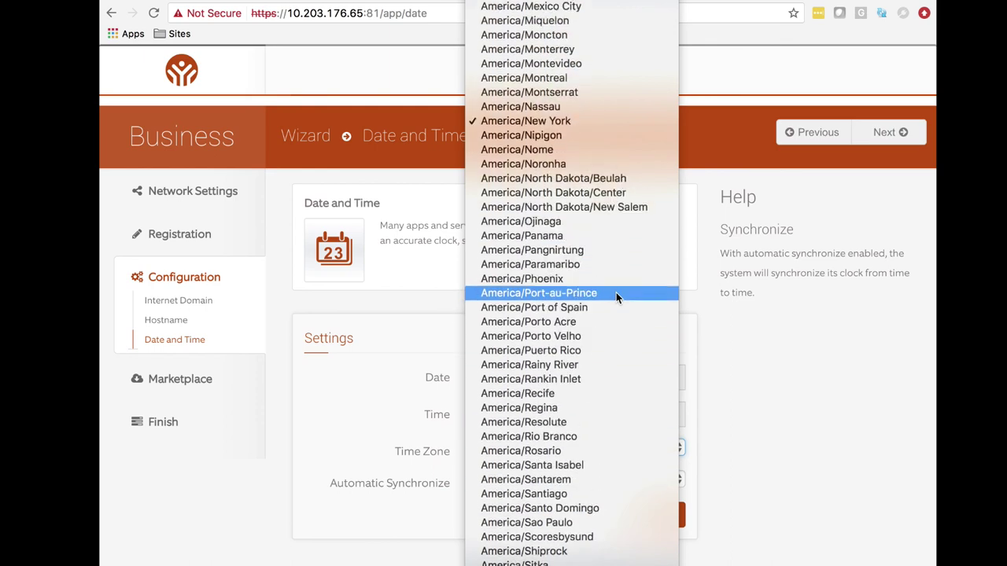
scroll(616, 294, "up", 8)
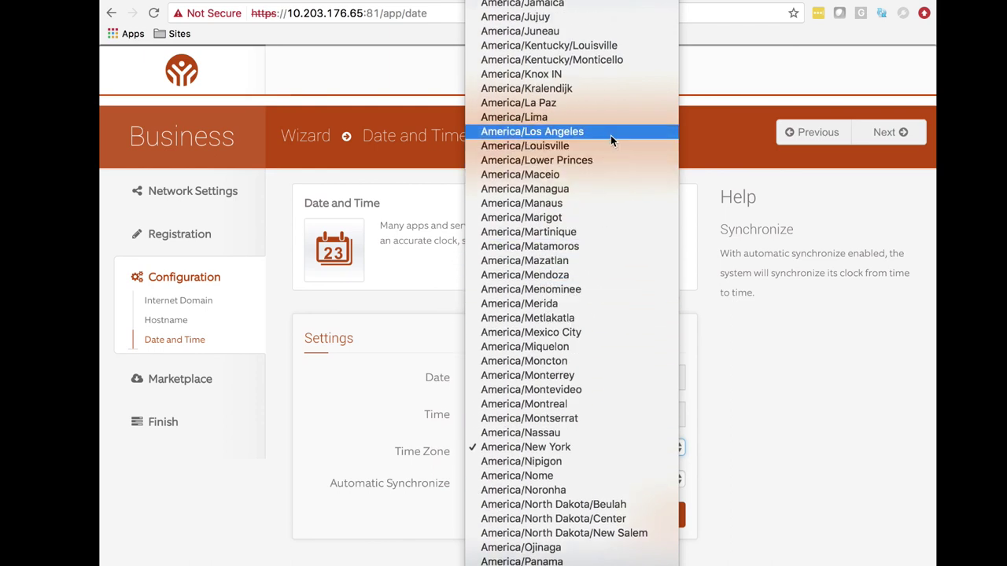
left_click(611, 134)
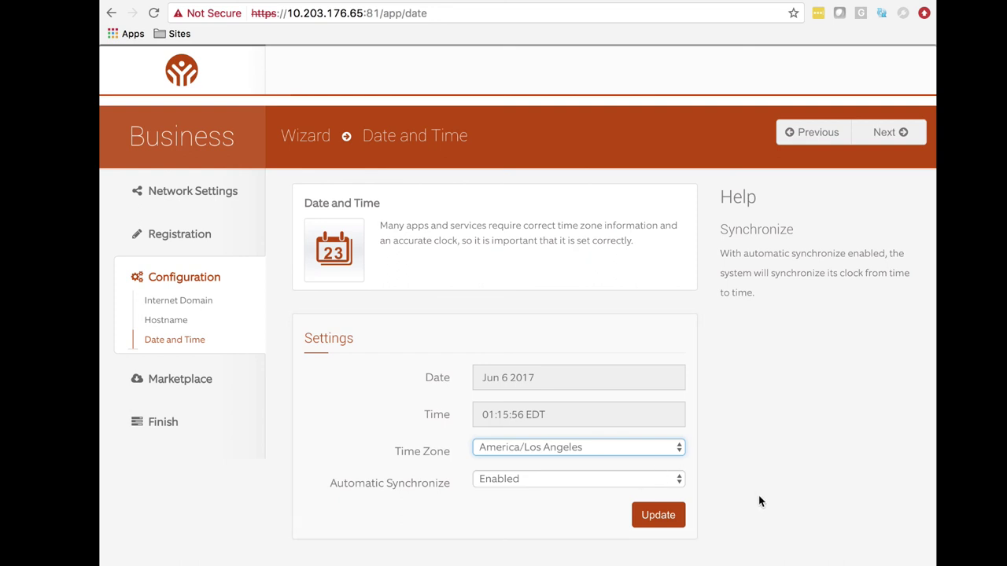
Step: Apply the America/Los Angeles time zone, keeping Automatic Synchronize Enabled
left_click(658, 523)
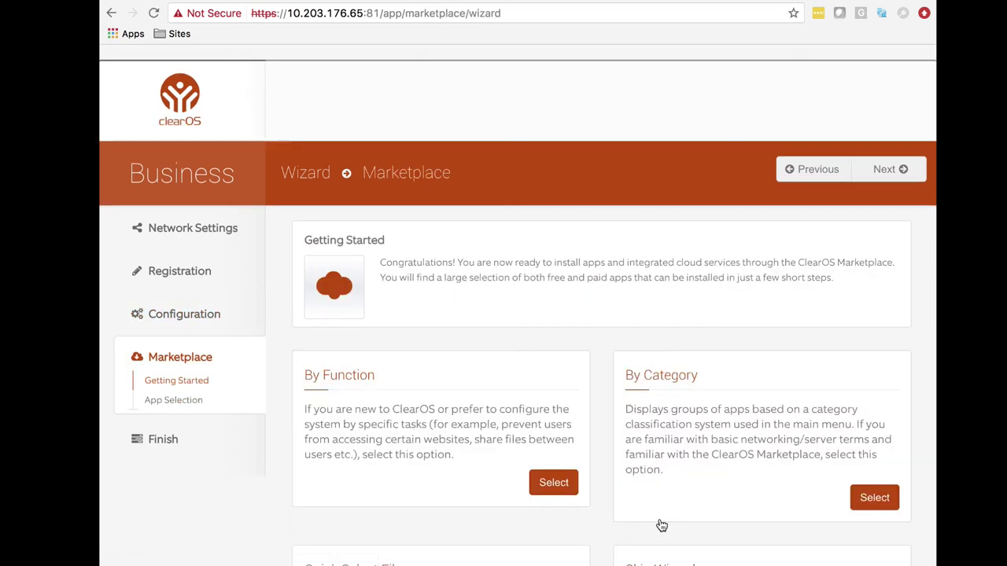
Step: Scroll through the Marketplace options: By Function, By Category, Quick Select File, Skip Wizard
scroll(662, 526, "down", 5)
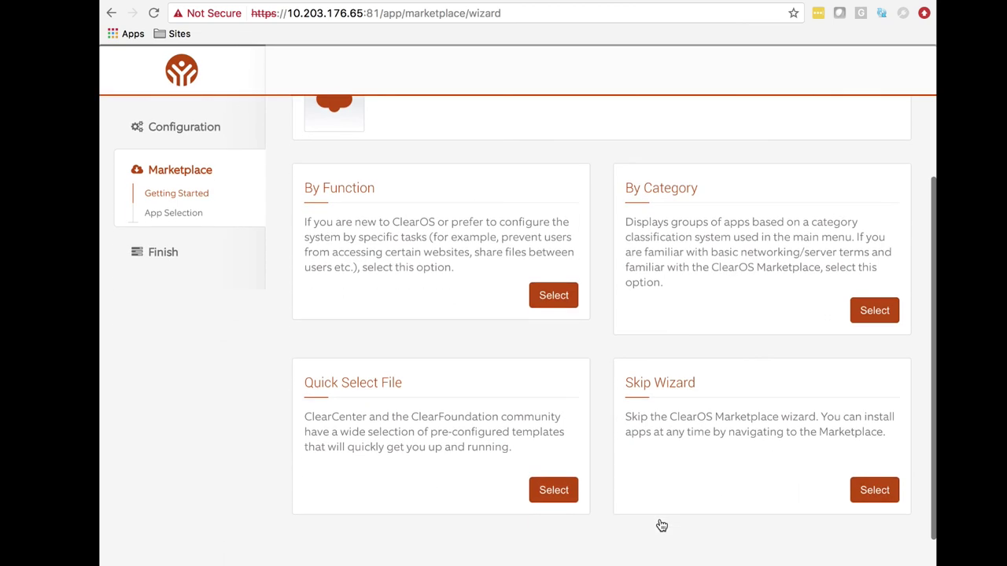
scroll(662, 526, "up", 4)
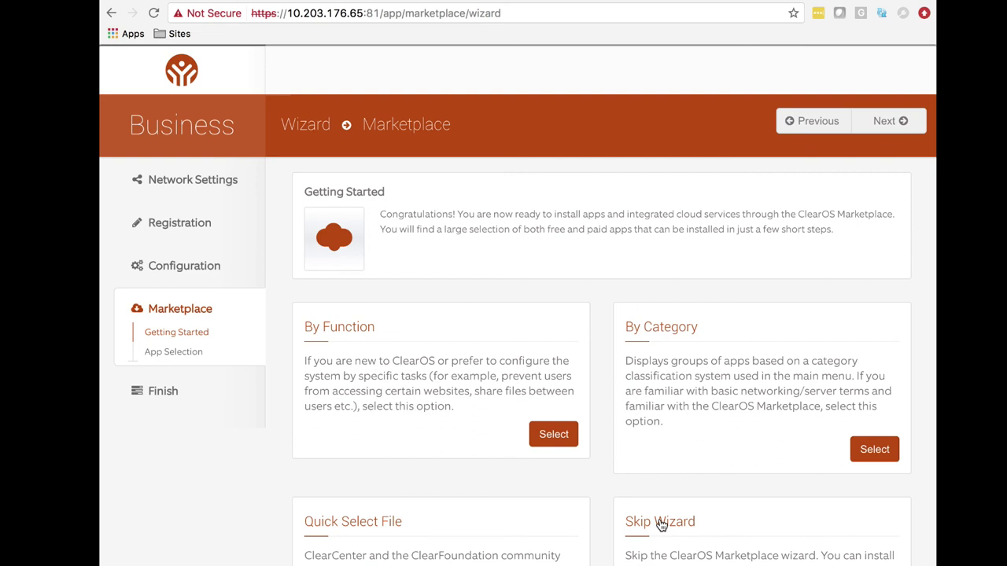
scroll(662, 525, "down", 4)
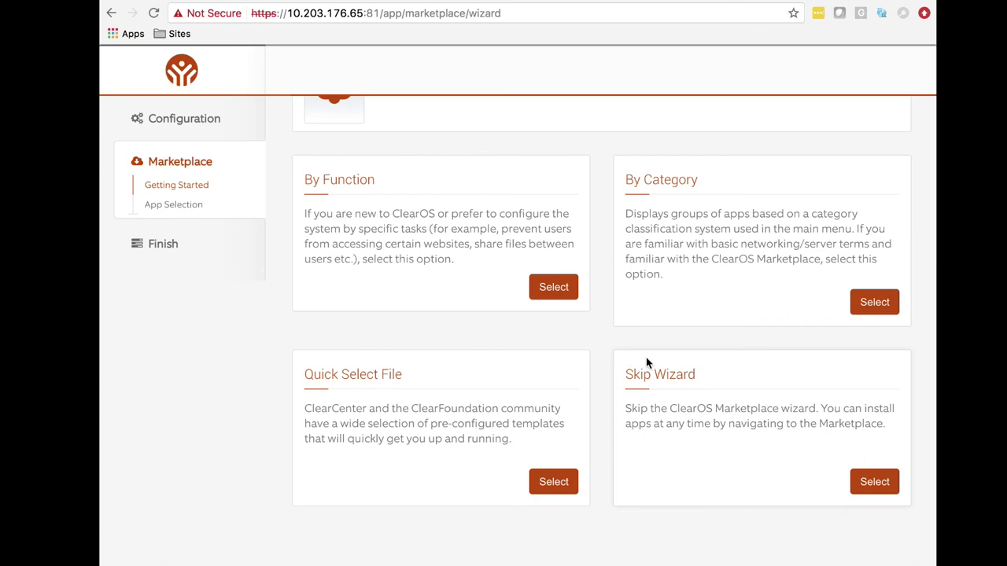
scroll(644, 394, "up", 5)
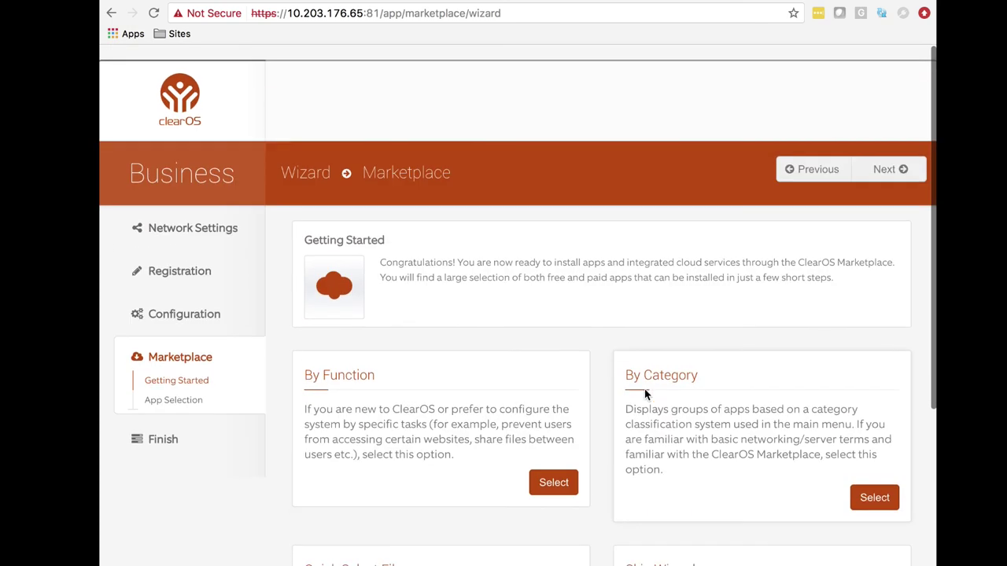
scroll(626, 323, "down", 5)
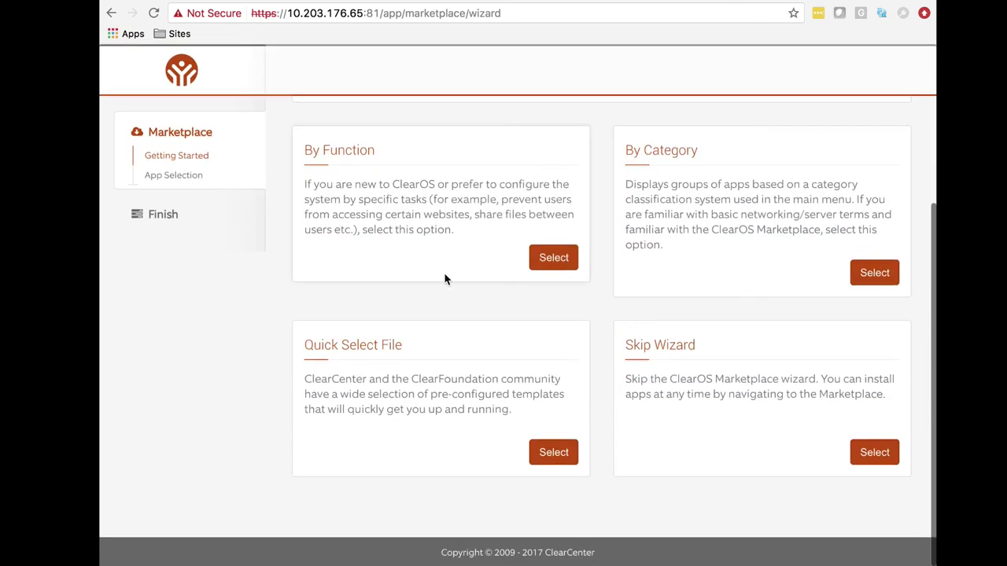
Step: Select Skip Wizard on the Marketplace page and proceed to the Dashboard
left_click(878, 454)
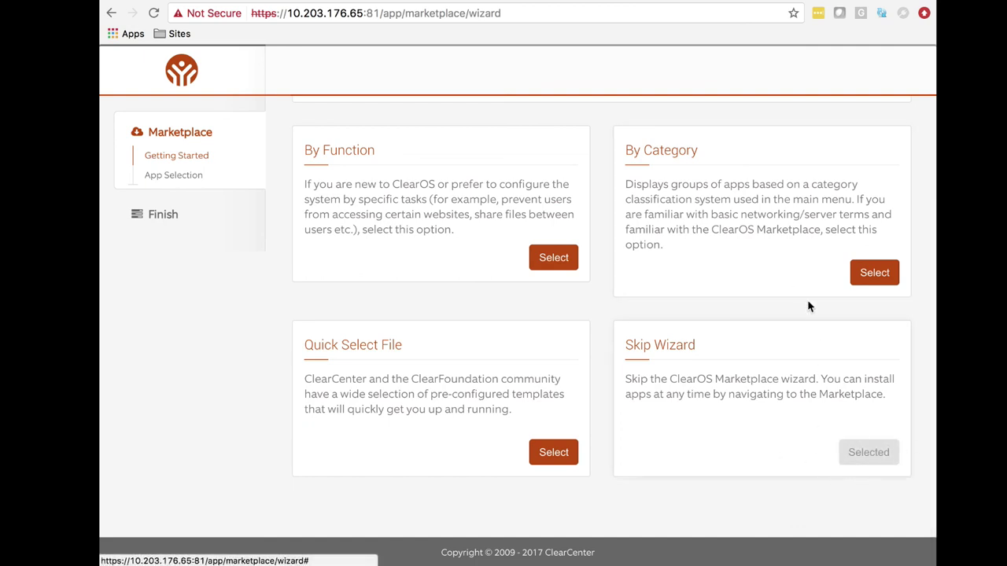
scroll(802, 275, "up", 3)
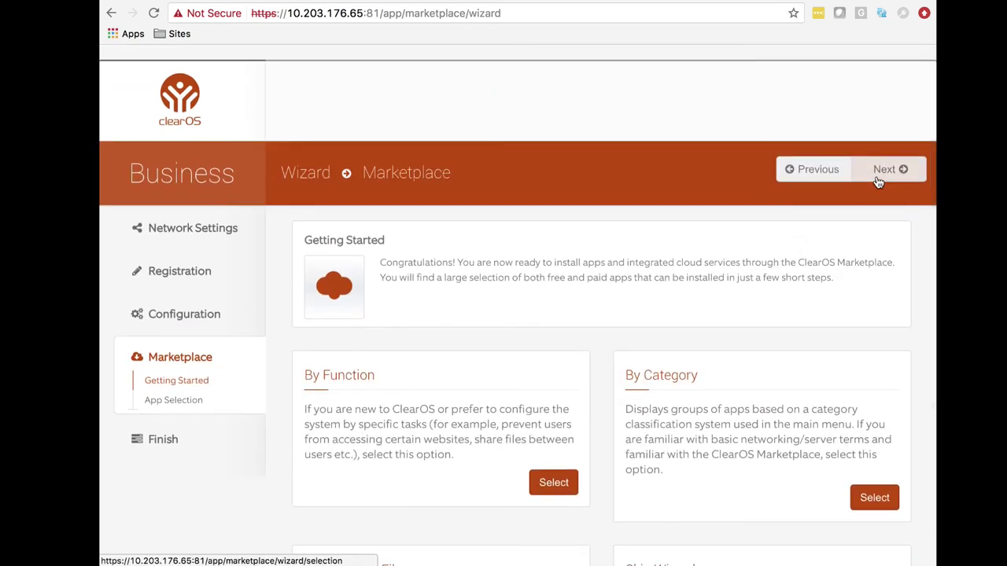
left_click(878, 179)
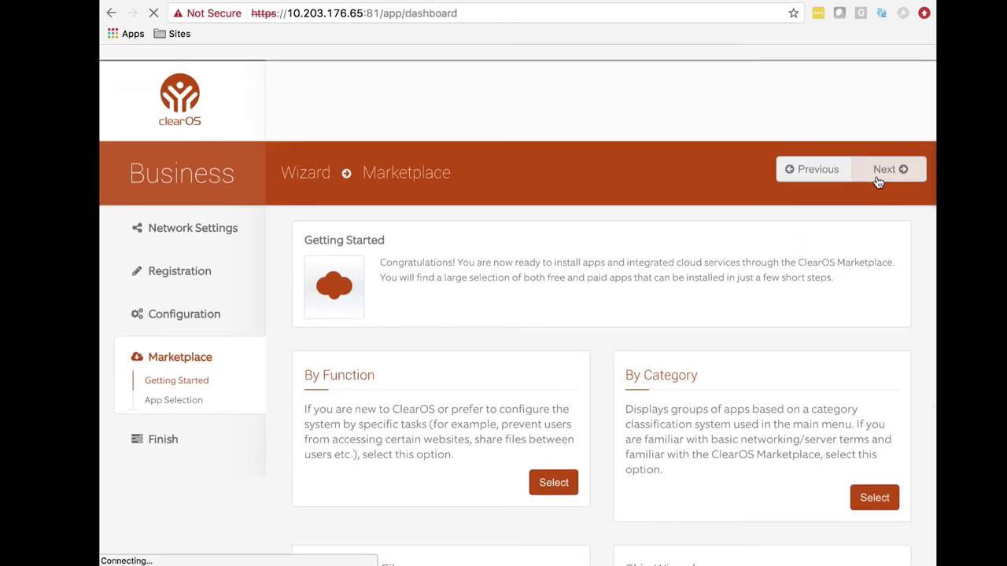